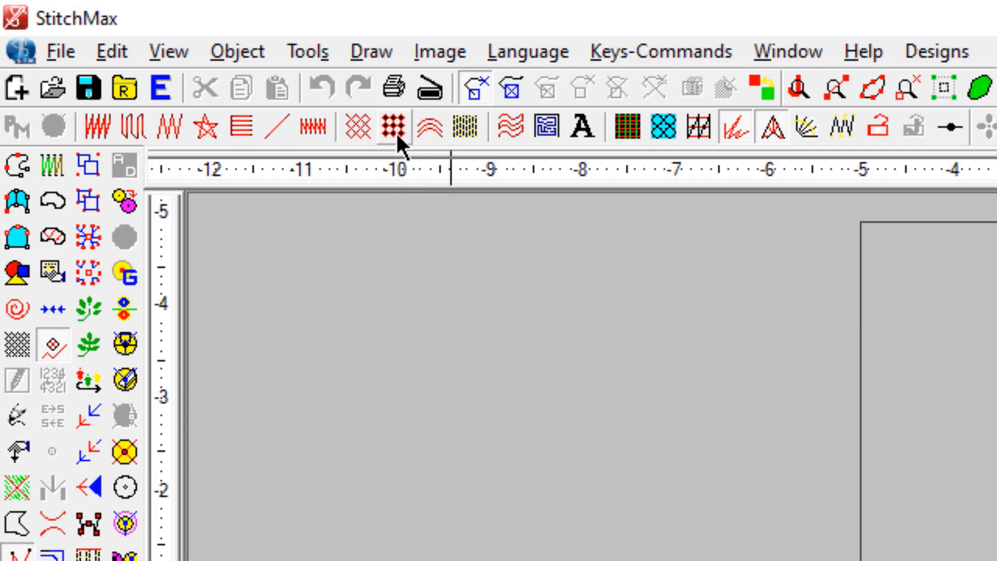
Draw a motif-filled circle to the upper left of the origin and set its size to 100 × 100 mm
{"action": "left_click_drag", "start_coordinate": [703, 297], "coordinate": [717, 325]}
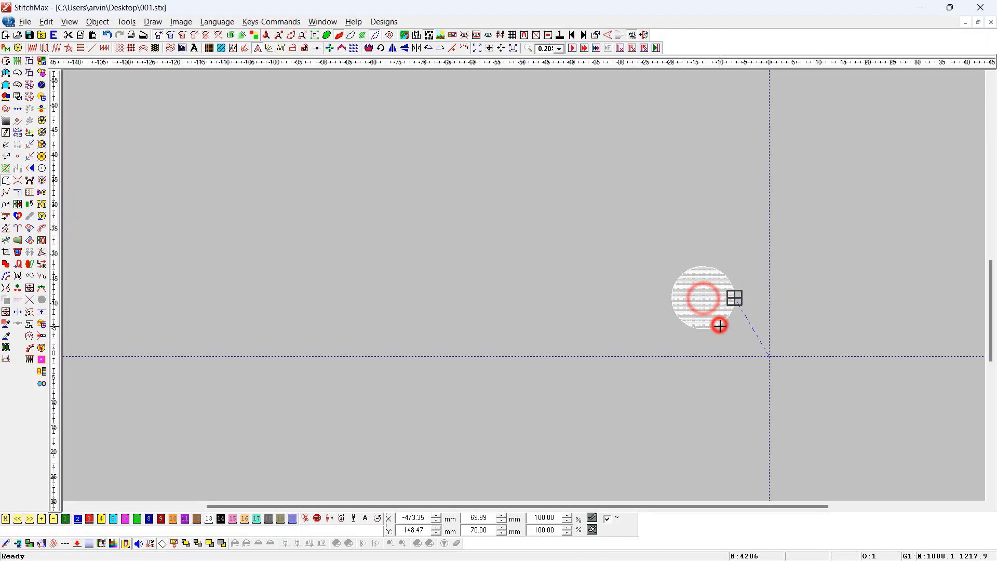
{"action": "key", "text": "z"}
{"action": "left_click_drag", "start_coordinate": [754, 247], "coordinate": [592, 366]}
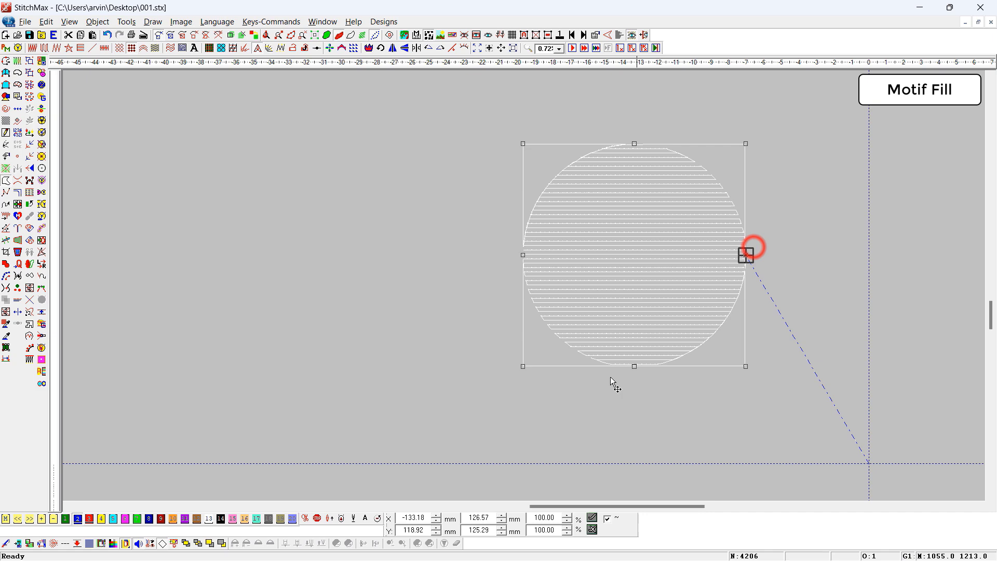
{"action": "double_click", "coordinate": [491, 518]}
{"action": "type", "text": "100"}
{"action": "key", "text": "Return"}
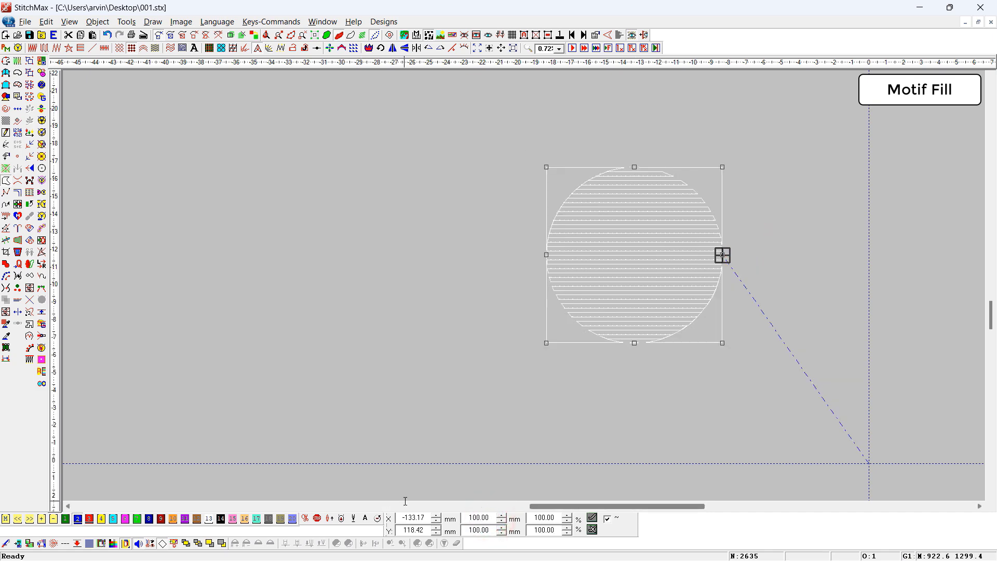
Assign motif 003 as Motif 1 in the circle's motif fill parameters
{"action": "key", "text": "z"}
{"action": "left_click_drag", "start_coordinate": [540, 212], "coordinate": [721, 412]}
{"action": "key", "text": "alt+Return"}
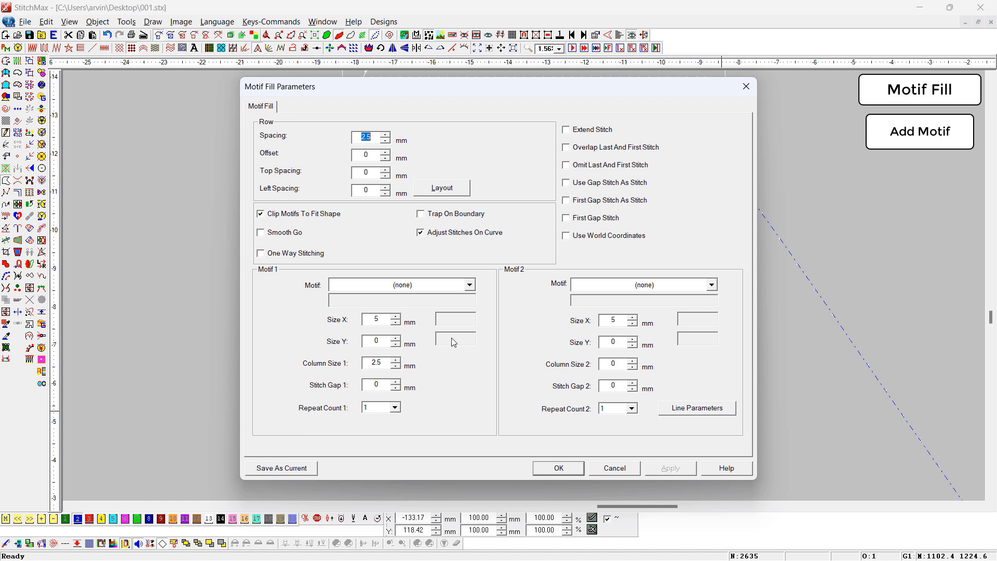
{"action": "left_click", "coordinate": [470, 289]}
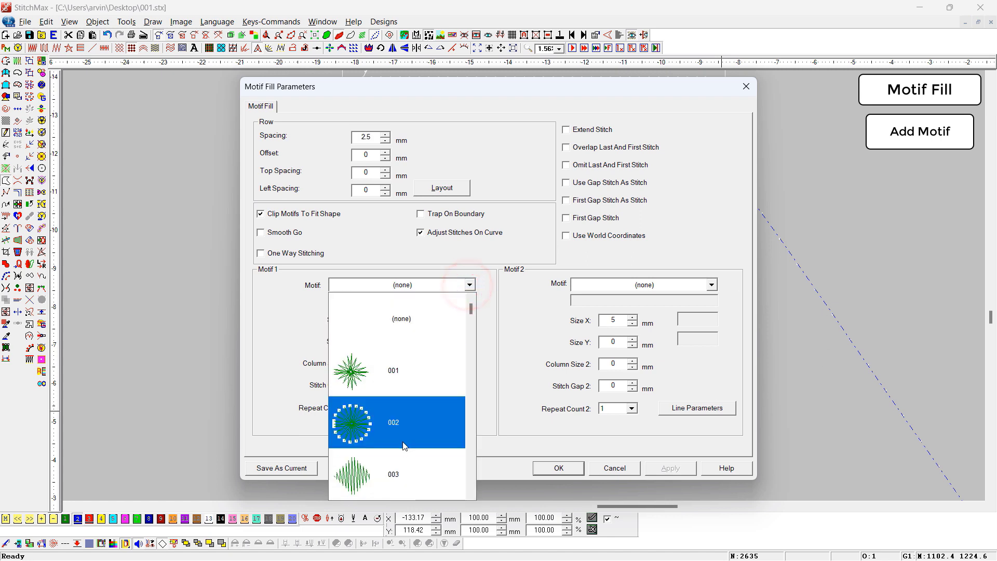
{"action": "left_click", "coordinate": [397, 464]}
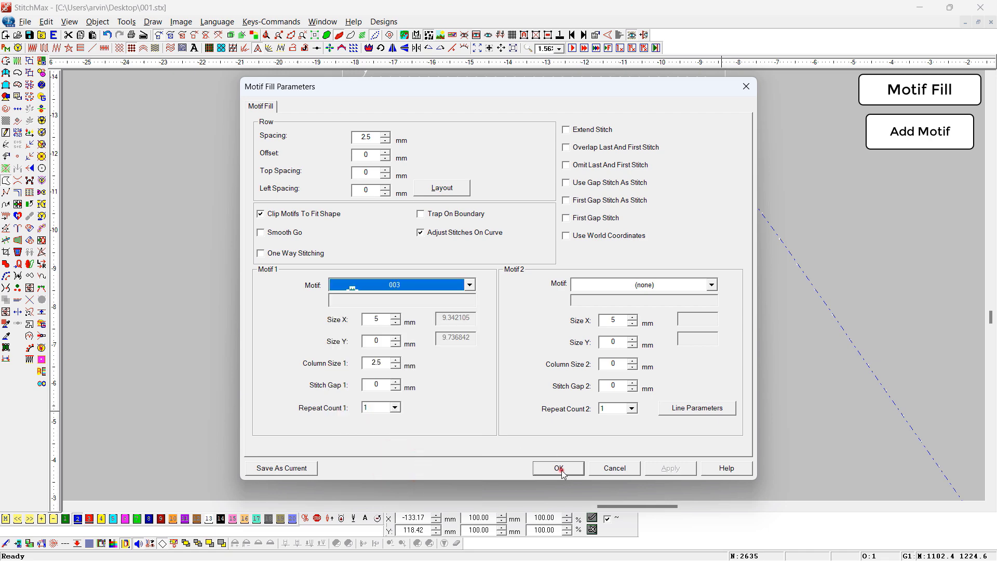
{"action": "left_click", "coordinate": [561, 469]}
Set the row spacing of the circle's motif fill to 5 mm
{"action": "scroll", "coordinate": [614, 361], "scroll_direction": "up", "scroll_amount": 1}
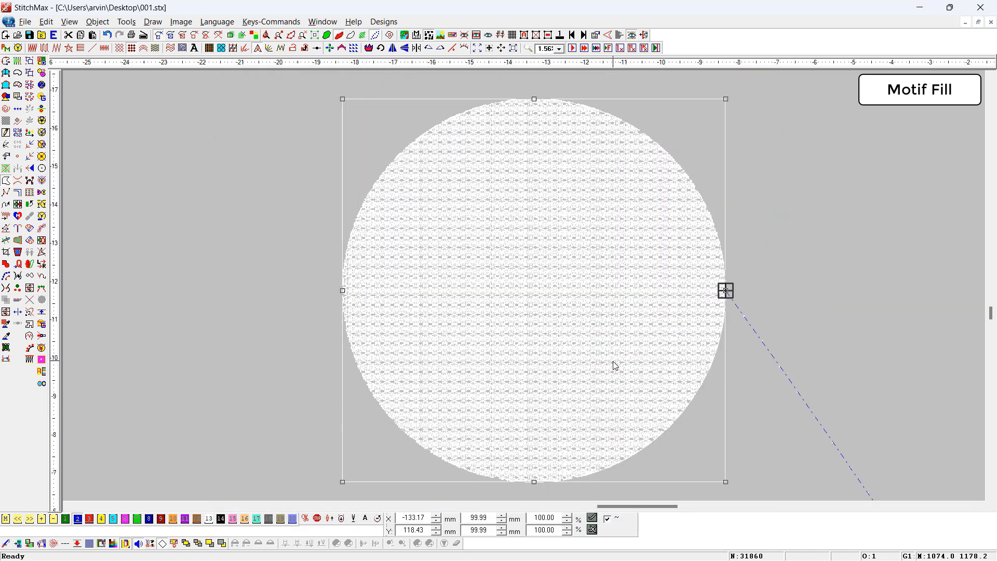
{"action": "double_click", "coordinate": [587, 341]}
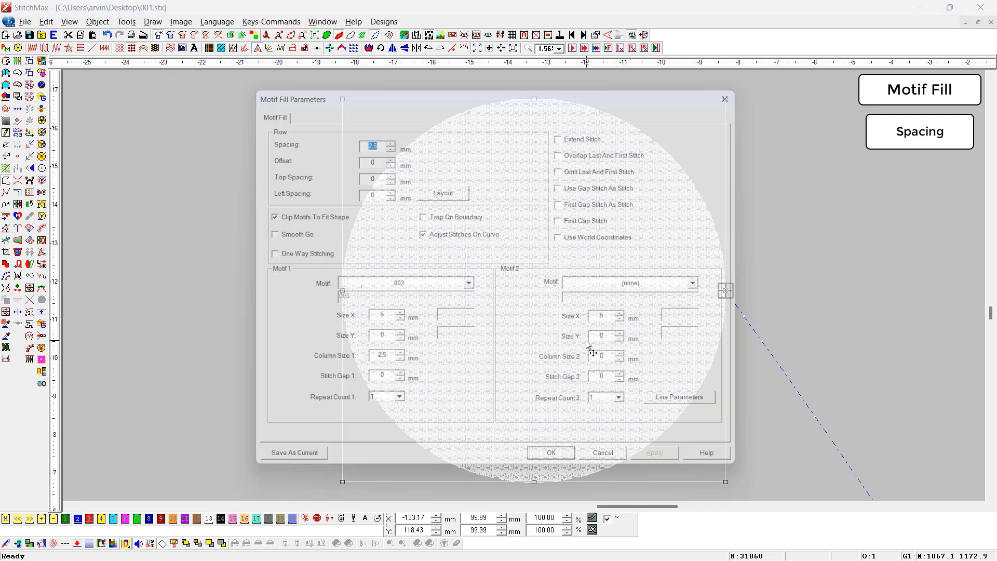
{"action": "key", "text": "Return"}
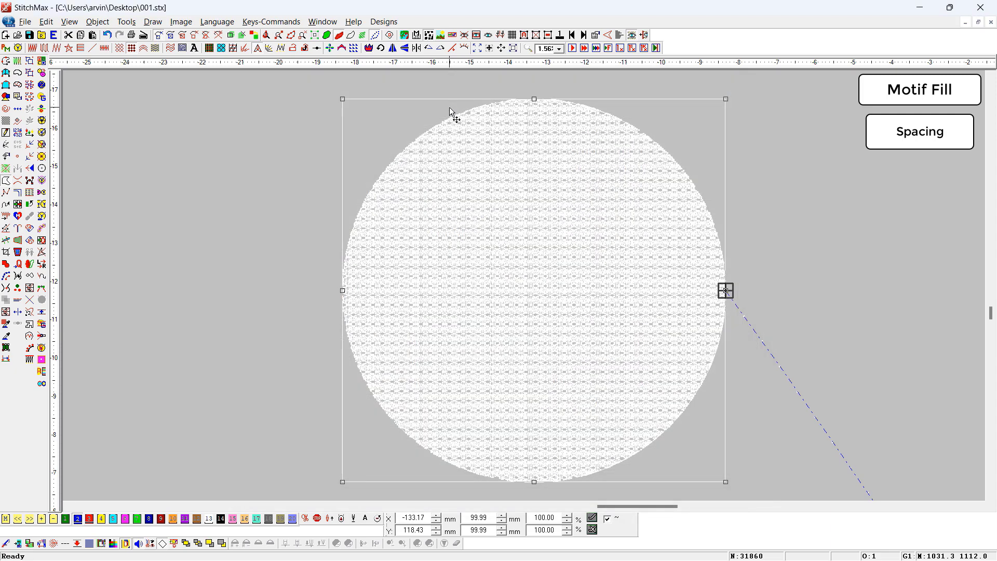
{"action": "left_click_drag", "start_coordinate": [514, 267], "coordinate": [544, 321]}
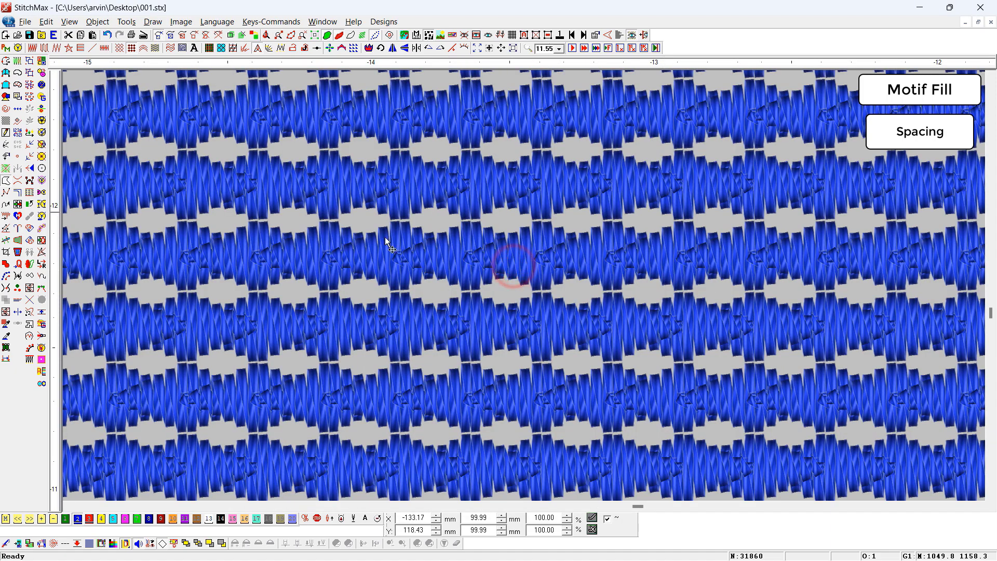
{"action": "double_click", "coordinate": [471, 315]}
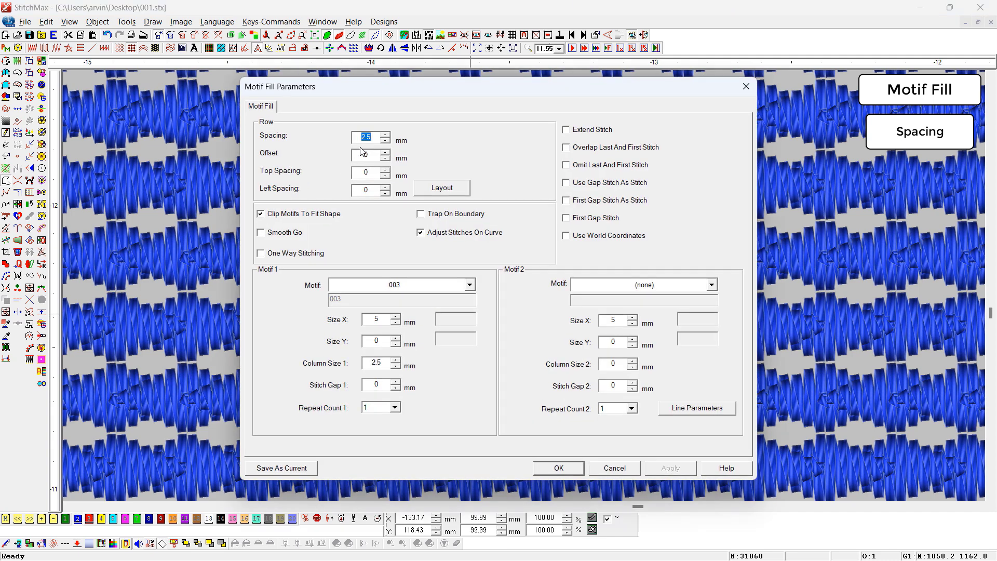
{"action": "type", "text": "5"}
{"action": "key", "text": "Return"}
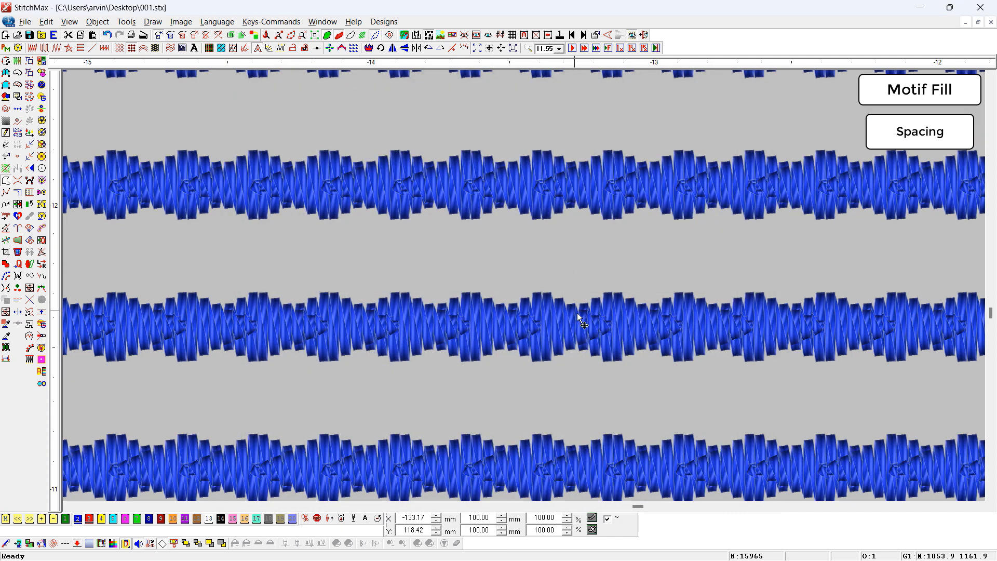
Set Column Size 1 of the circle's motif fill to 0 mm
{"action": "double_click", "coordinate": [443, 323]}
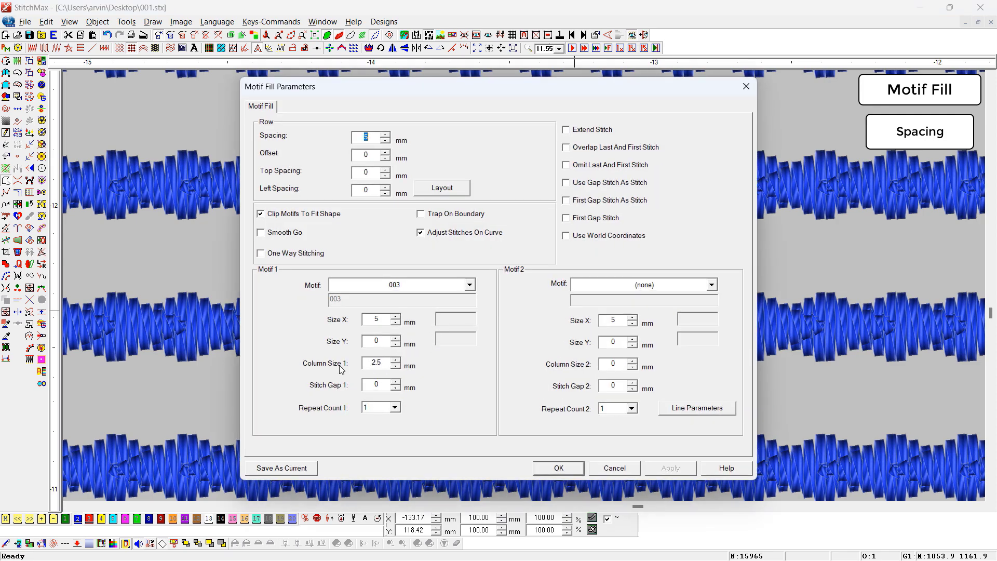
{"action": "double_click", "coordinate": [381, 368]}
{"action": "type", "text": "5"}
{"action": "key", "text": "Return"}
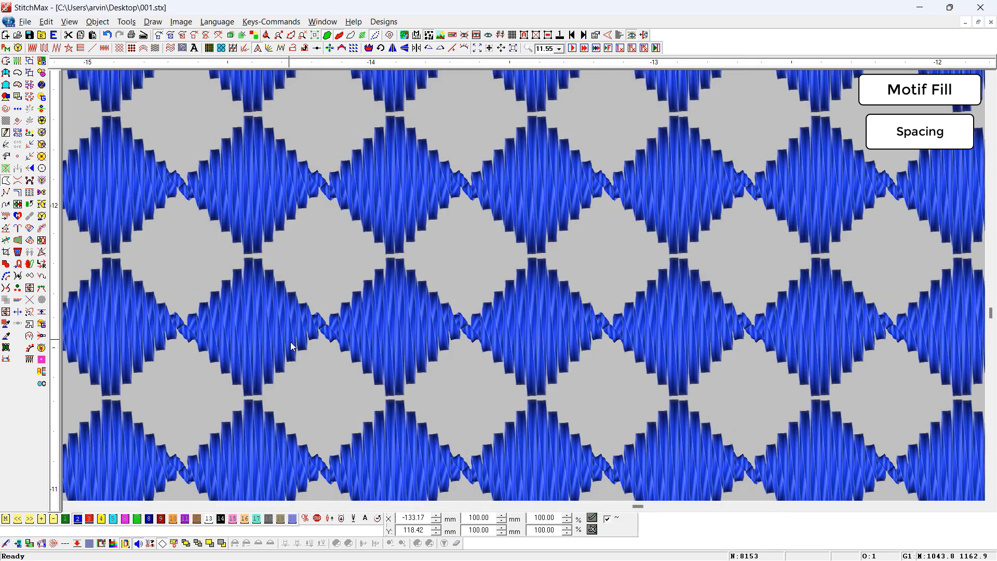
Set both Size X and Size Y of Motif 1 to 4 mm in the circle's motif fill
{"action": "key", "text": "Return"}
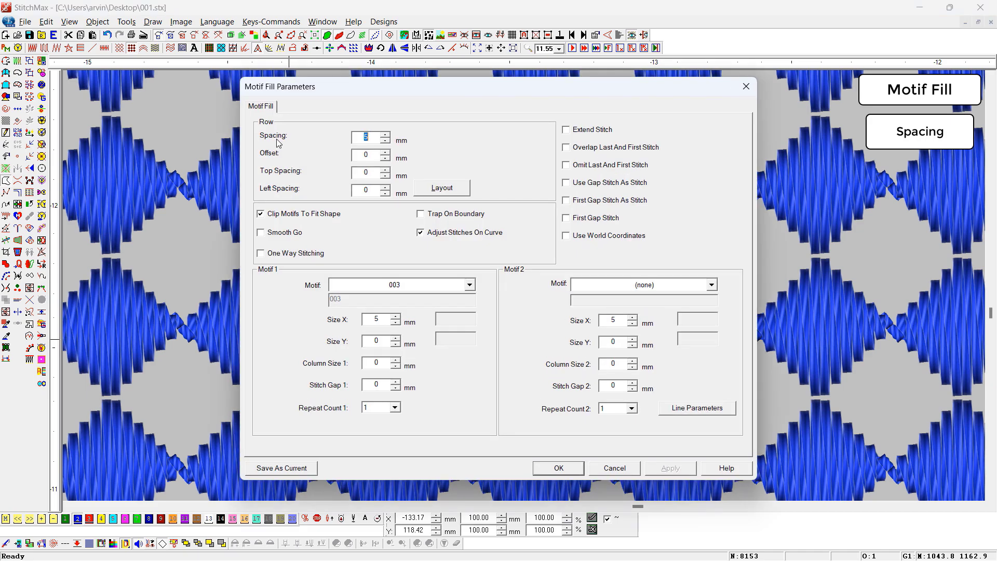
{"action": "double_click", "coordinate": [381, 321]}
{"action": "type", "text": "4"}
{"action": "key", "text": "Return"}
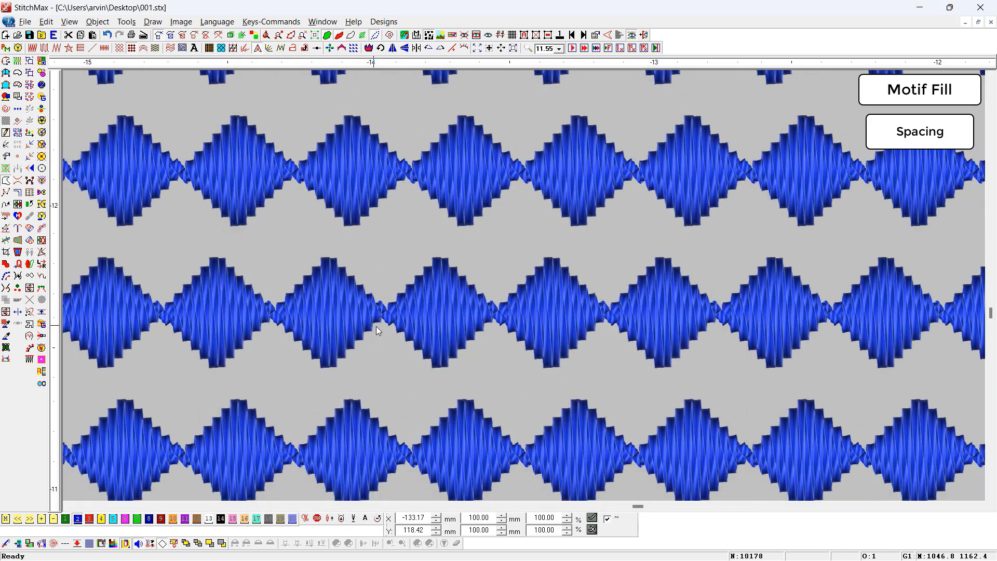
{"action": "double_click", "coordinate": [347, 320]}
{"action": "left_click_drag", "start_coordinate": [381, 340], "coordinate": [307, 338]}
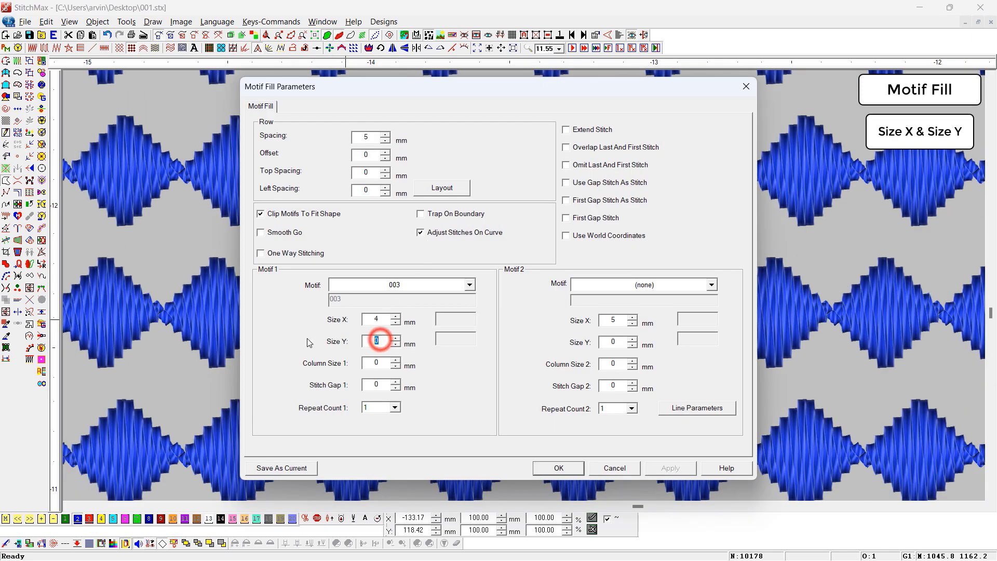
{"action": "type", "text": "4"}
{"action": "key", "text": "Return"}
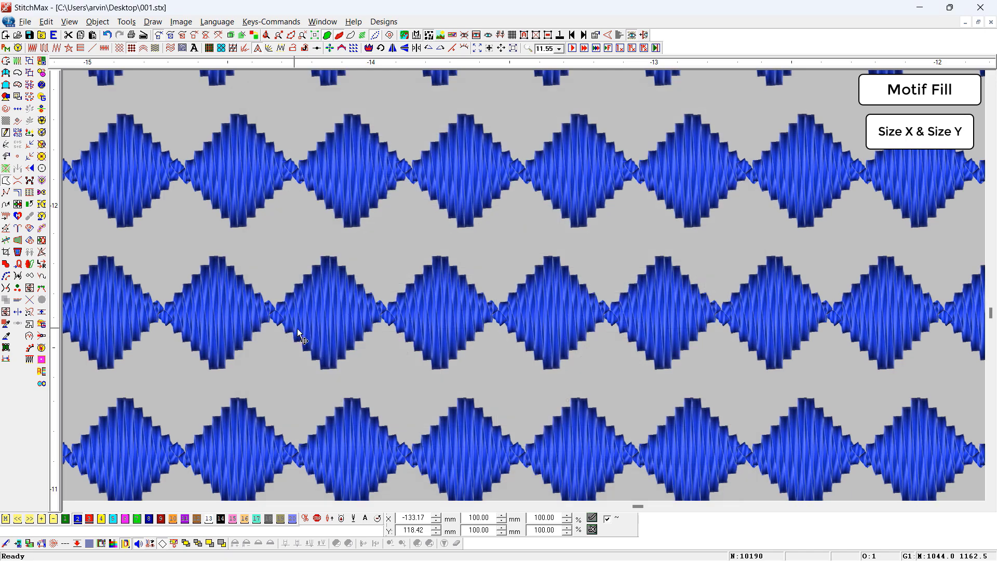
Set Motif 1's Size X to 5 mm and its Size Y to 0 mm
{"action": "scroll", "coordinate": [315, 328], "scroll_direction": "down", "scroll_amount": 2}
{"action": "double_click", "coordinate": [504, 290]}
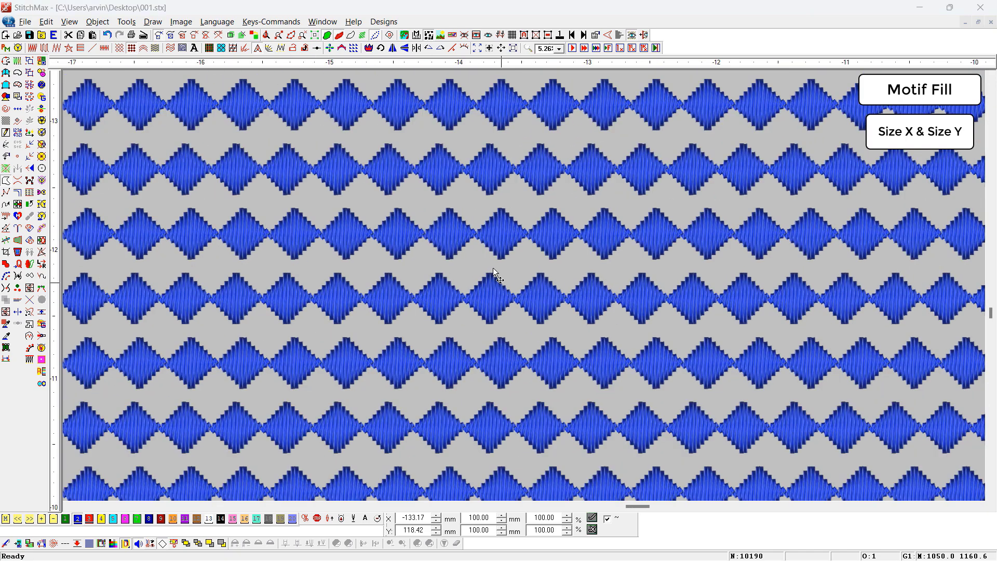
{"action": "left_click_drag", "start_coordinate": [380, 319], "coordinate": [319, 305]}
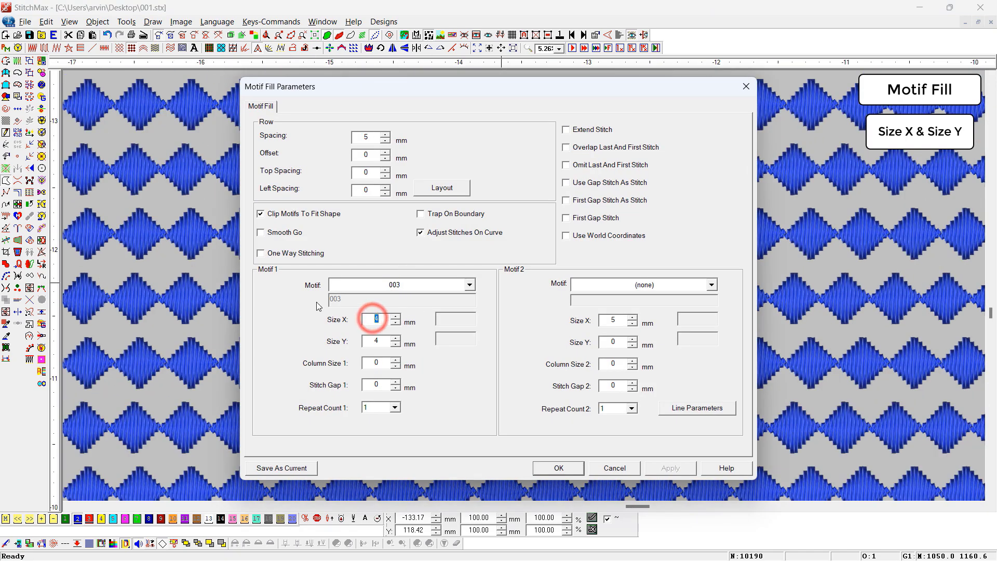
{"action": "type", "text": "5"}
{"action": "left_click_drag", "start_coordinate": [381, 345], "coordinate": [294, 320]}
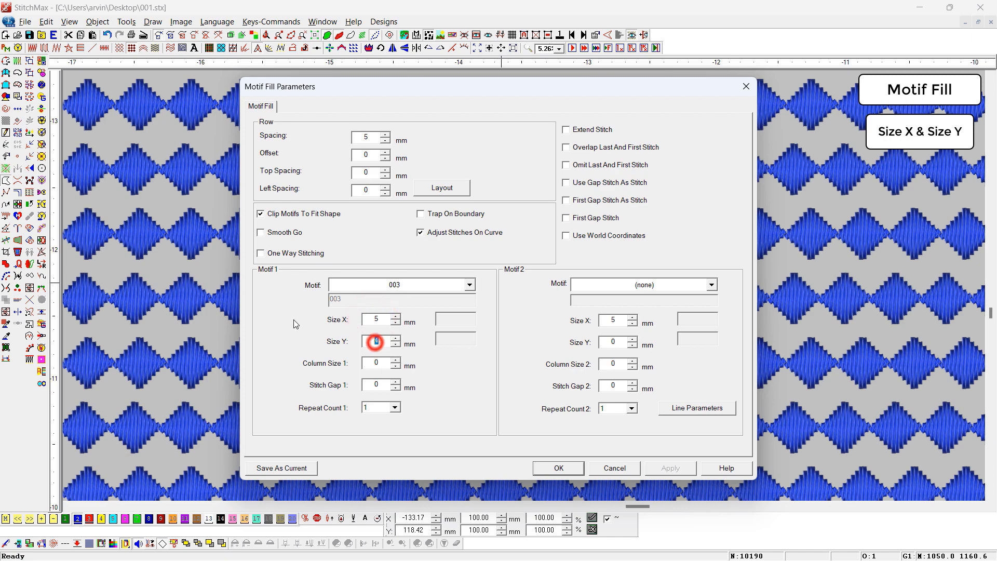
{"action": "type", "text": "0"}
{"action": "key", "text": "Return"}
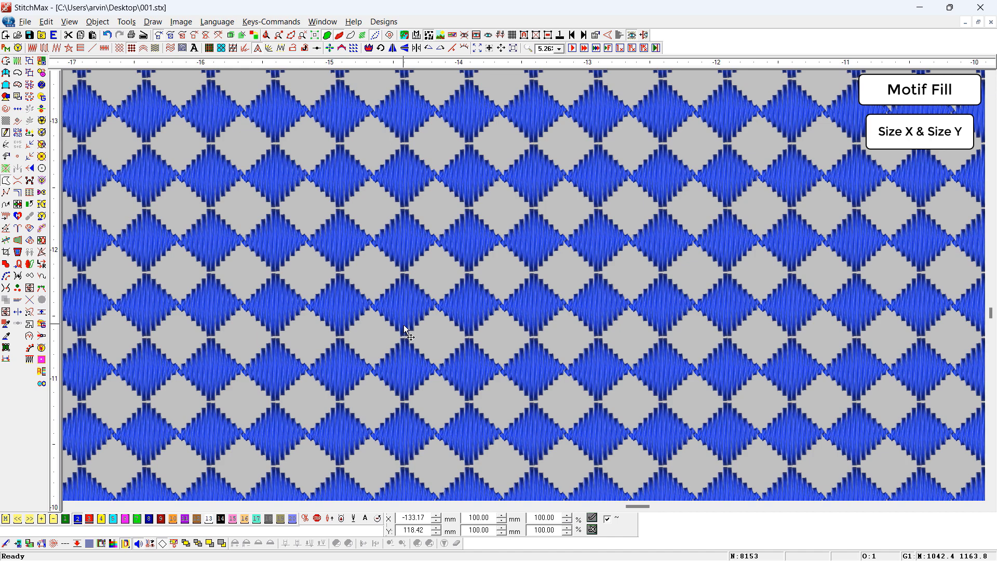
Copy the circle about 82 mm to the left so it overlaps the original, and show the stitches in realistic view
{"action": "scroll", "coordinate": [403, 325], "scroll_direction": "down", "scroll_amount": 4}
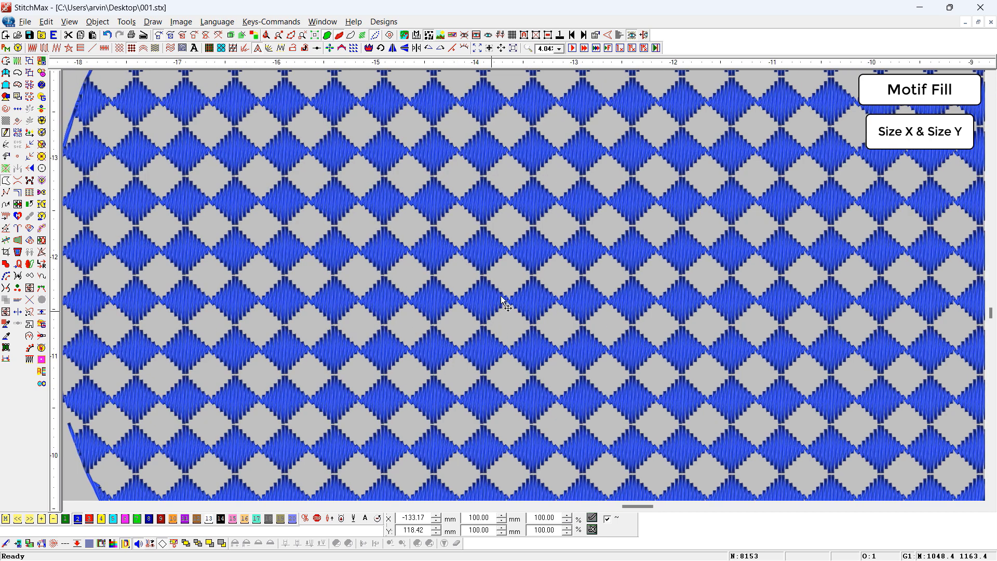
{"action": "scroll", "coordinate": [558, 338], "scroll_direction": "down", "scroll_amount": 1}
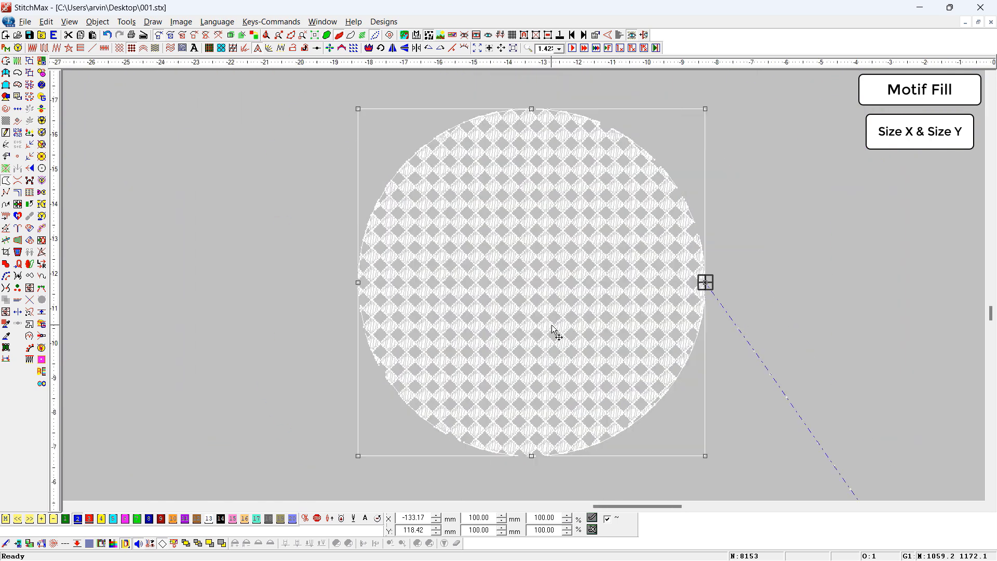
{"action": "mouse_move", "coordinate": [597, 299]}
{"action": "left_mouse_down"}
{"action": "mouse_move", "coordinate": [413, 289]}
{"action": "mouse_move", "coordinate": [314, 299]}
{"action": "left_mouse_up"}
{"action": "scroll", "coordinate": [599, 410], "scroll_direction": "up", "scroll_amount": 4}
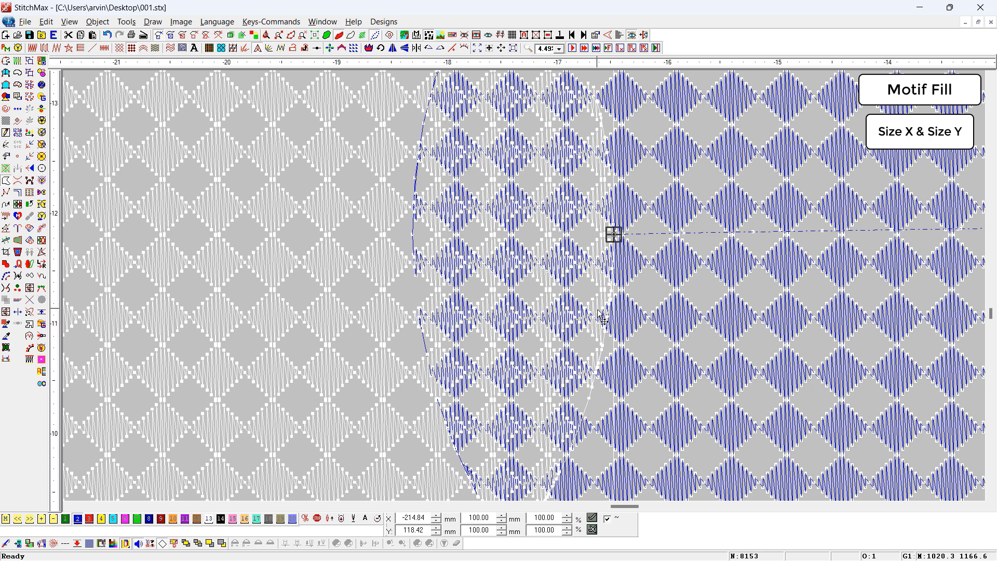
{"action": "key", "text": "t"}
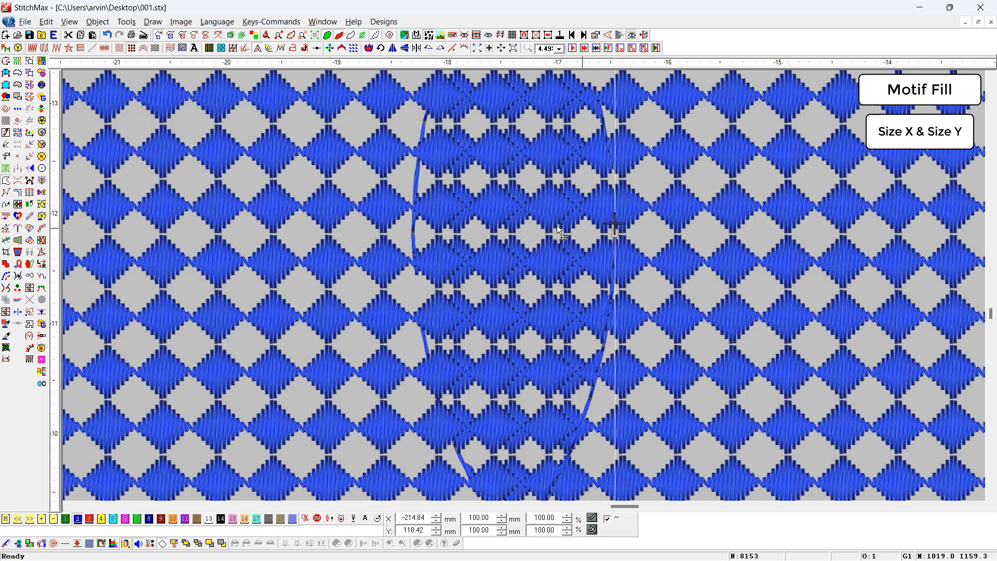
Select both circles and enable Use World Coordinates in their motif fill parameters
{"action": "scroll", "coordinate": [740, 388], "scroll_direction": "down", "scroll_amount": 2}
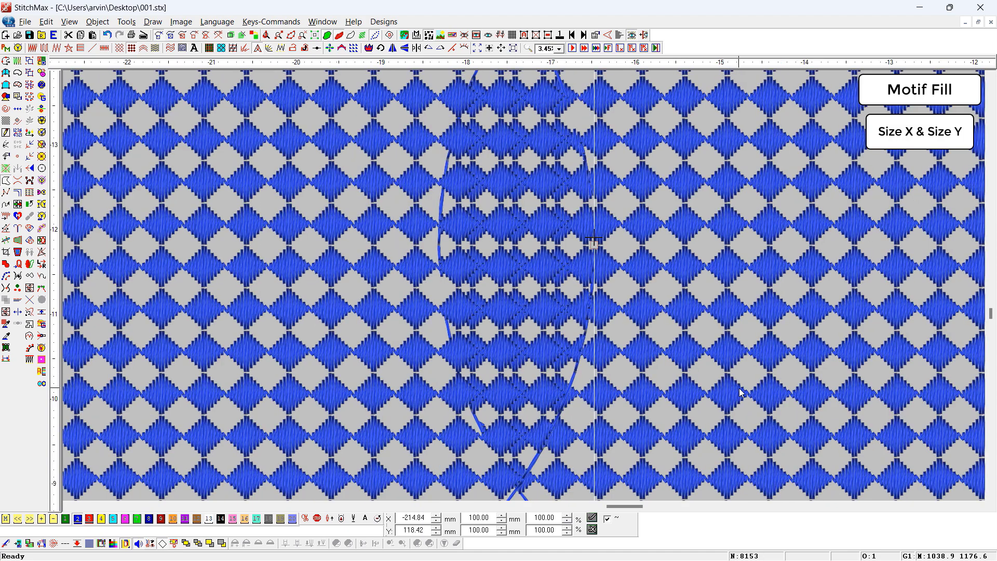
{"action": "scroll", "coordinate": [738, 388], "scroll_direction": "down", "scroll_amount": 3}
{"action": "left_click", "coordinate": [676, 164], "text": "ctrl"}
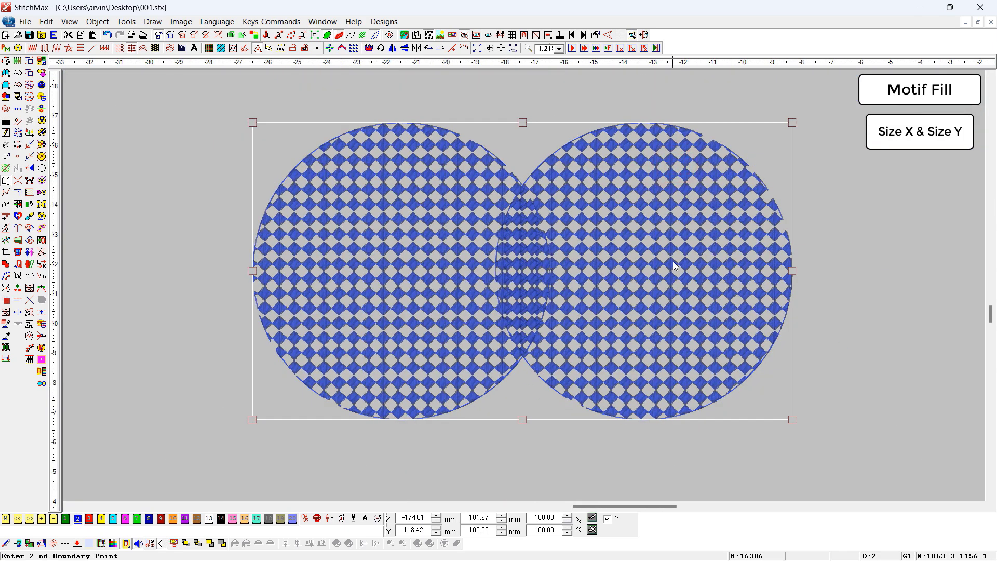
{"action": "double_click", "coordinate": [675, 266]}
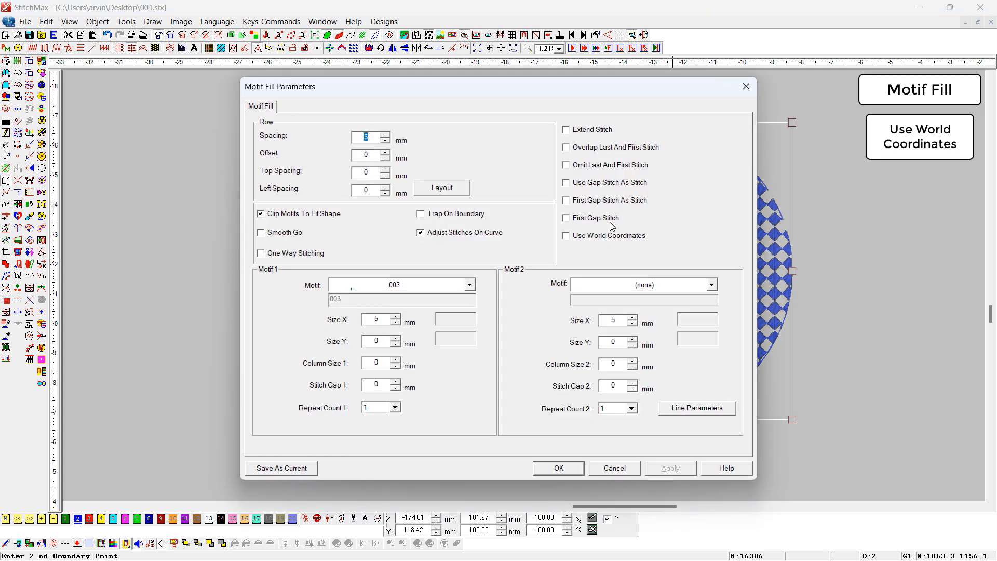
{"action": "left_click", "coordinate": [577, 239]}
{"action": "left_click_drag", "start_coordinate": [641, 93], "coordinate": [217, 82]}
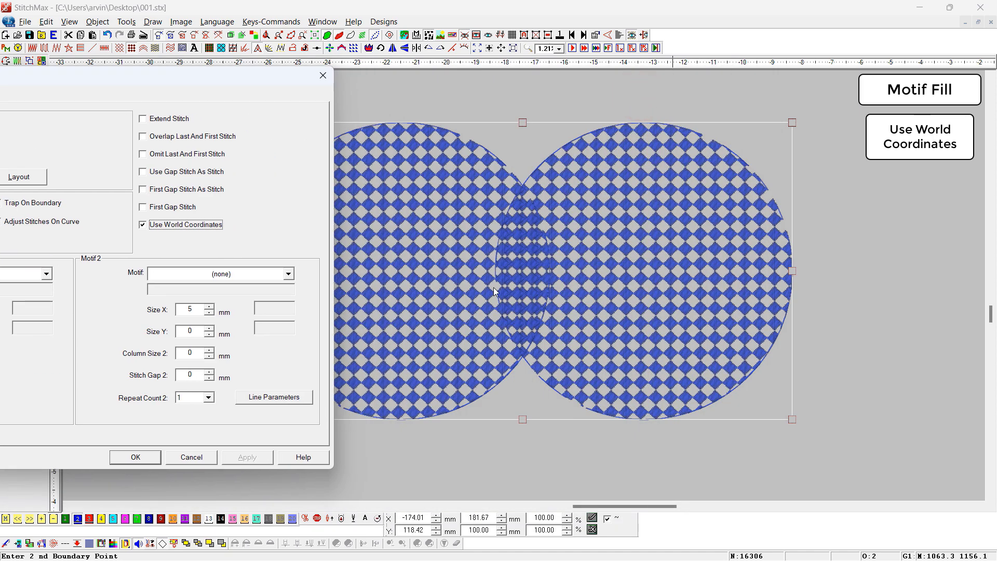
{"action": "left_click", "coordinate": [137, 458]}
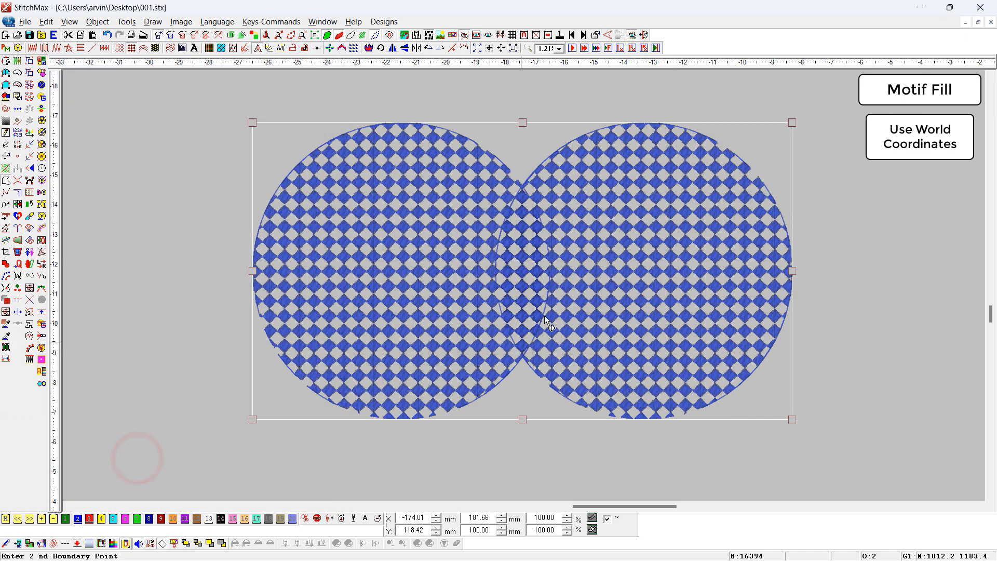
Inspect the motif alignment where the two circles overlap, with only the left circle selected
{"action": "left_click_drag", "start_coordinate": [470, 211], "coordinate": [569, 342]}
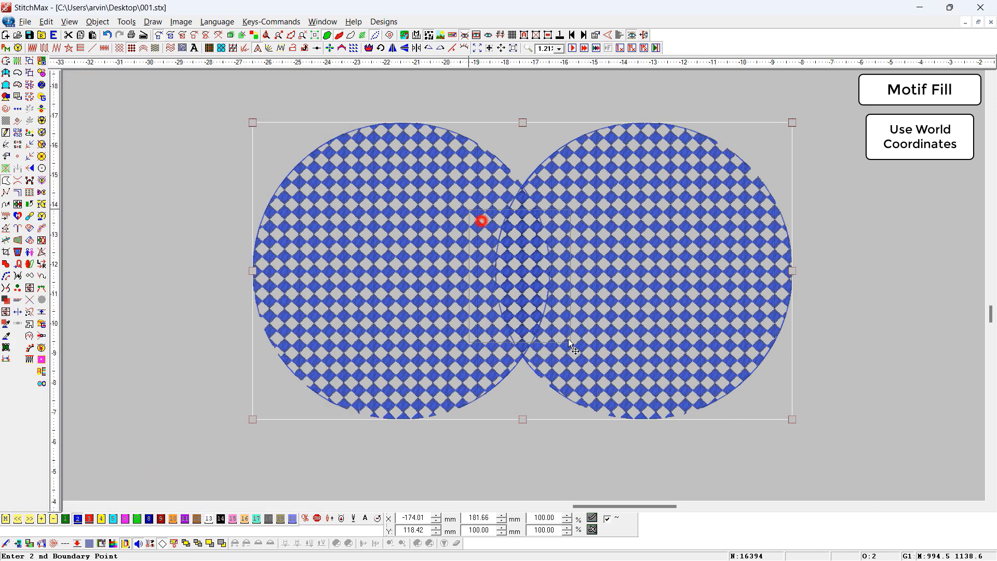
{"action": "left_click", "coordinate": [569, 343]}
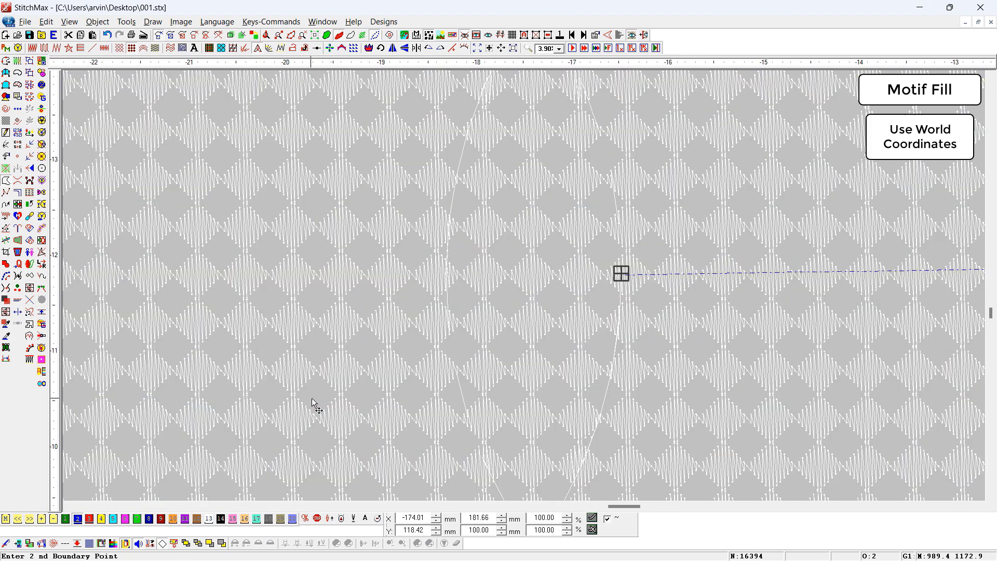
{"action": "left_click", "coordinate": [247, 333]}
{"action": "left_click", "coordinate": [372, 353]}
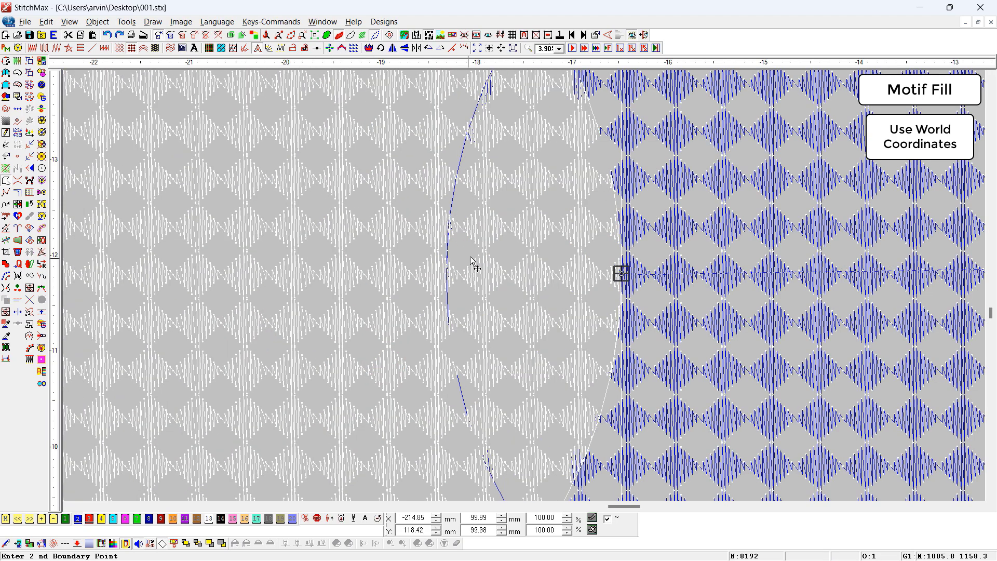
{"action": "key", "text": "shift+x"}
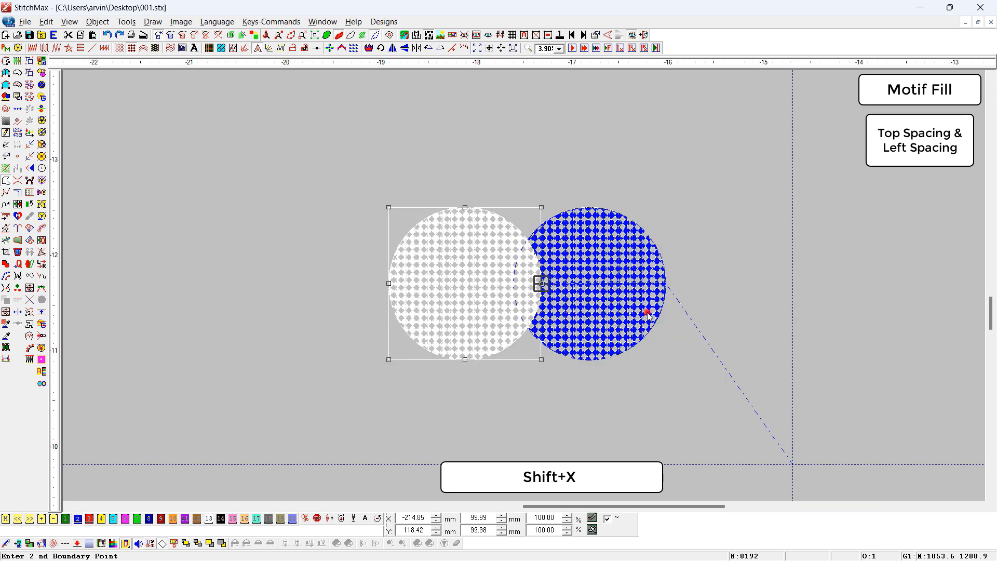
Delete the right circle and review the remaining circle's motif fill parameters without changing them
{"action": "left_click", "coordinate": [647, 313]}
{"action": "key", "text": "Delete"}
{"action": "left_click", "coordinate": [457, 289]}
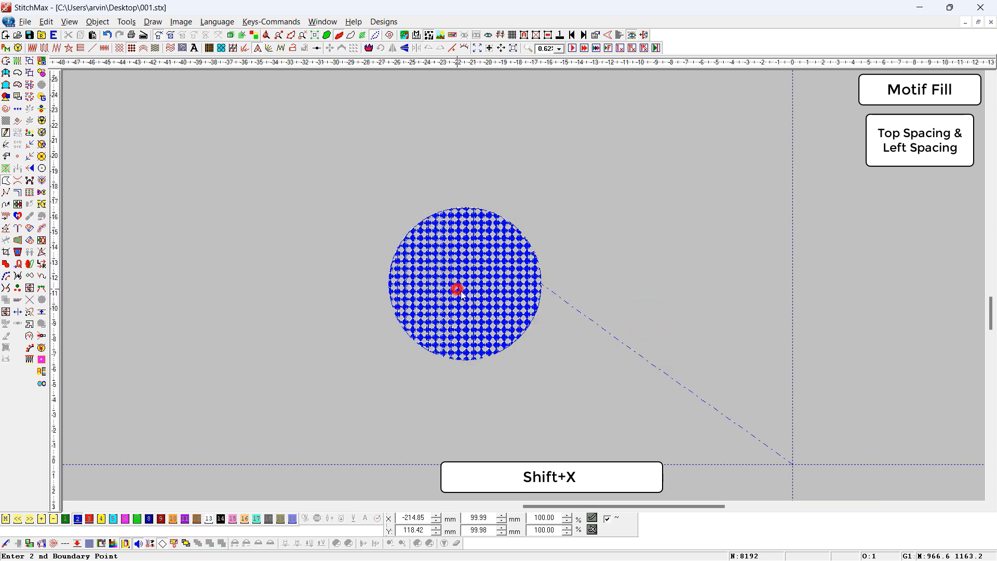
{"action": "key", "text": "shift+x"}
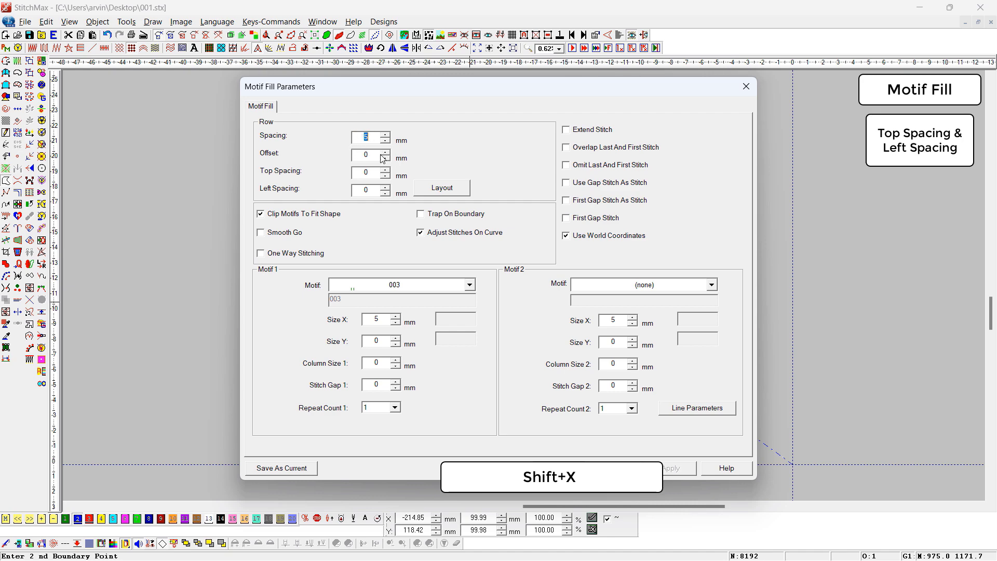
{"action": "key", "text": "Return"}
Copy the circle about 130 mm to the right and set the copy's Motif 1 to 002
{"action": "left_click", "coordinate": [451, 246]}
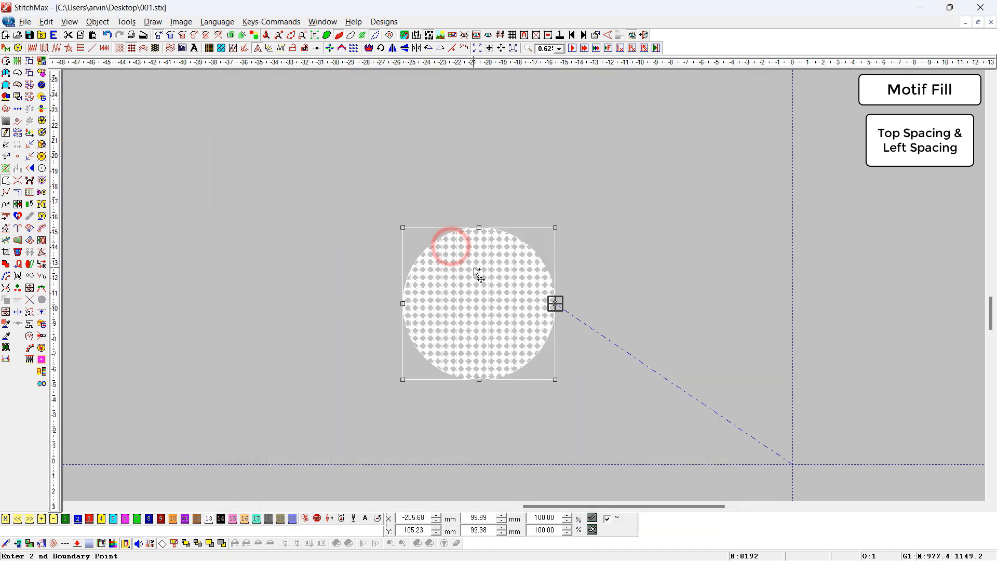
{"action": "left_click_drag", "start_coordinate": [450, 285], "coordinate": [656, 292]}
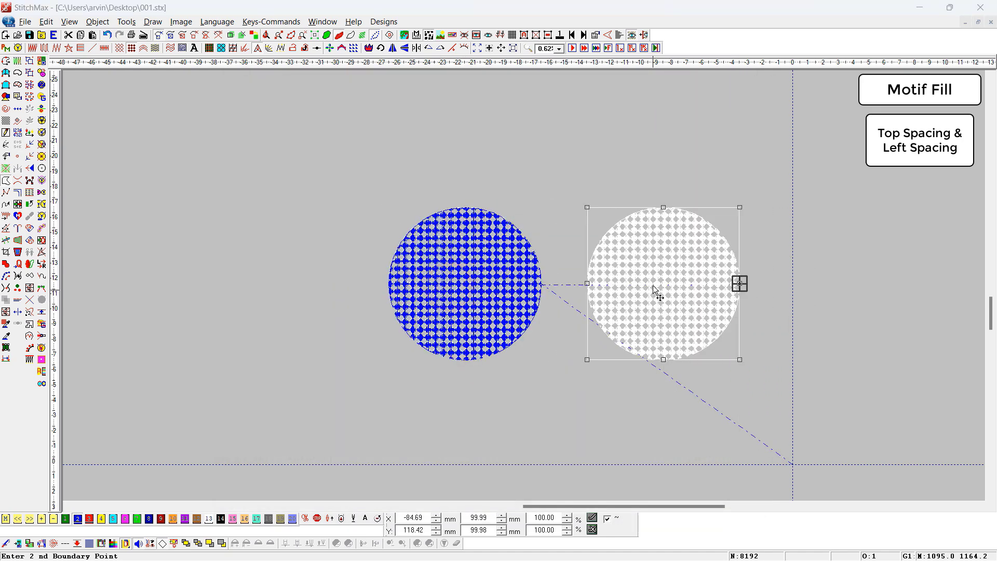
{"action": "double_click", "coordinate": [656, 291]}
{"action": "left_click", "coordinate": [408, 284]}
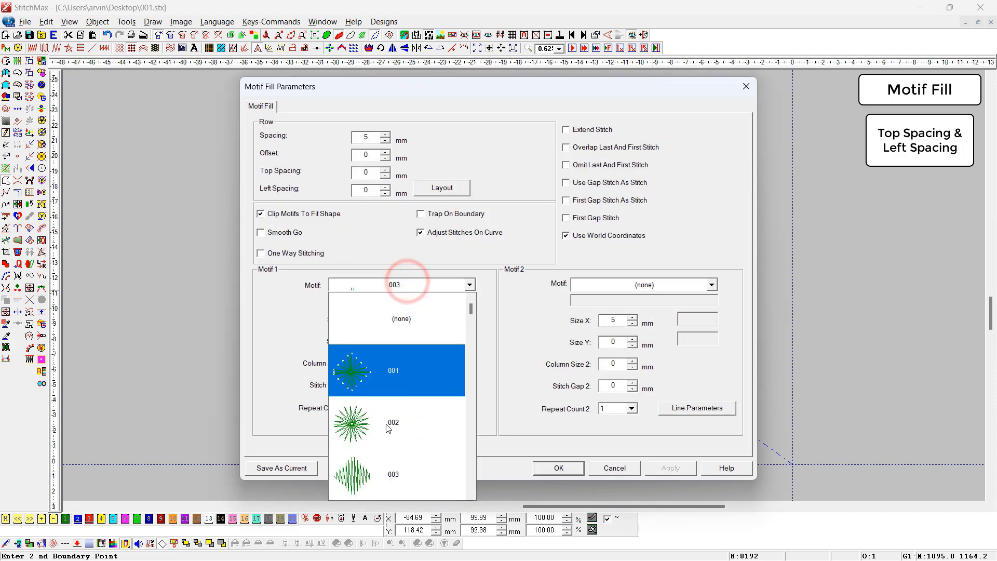
{"action": "left_click", "coordinate": [391, 436]}
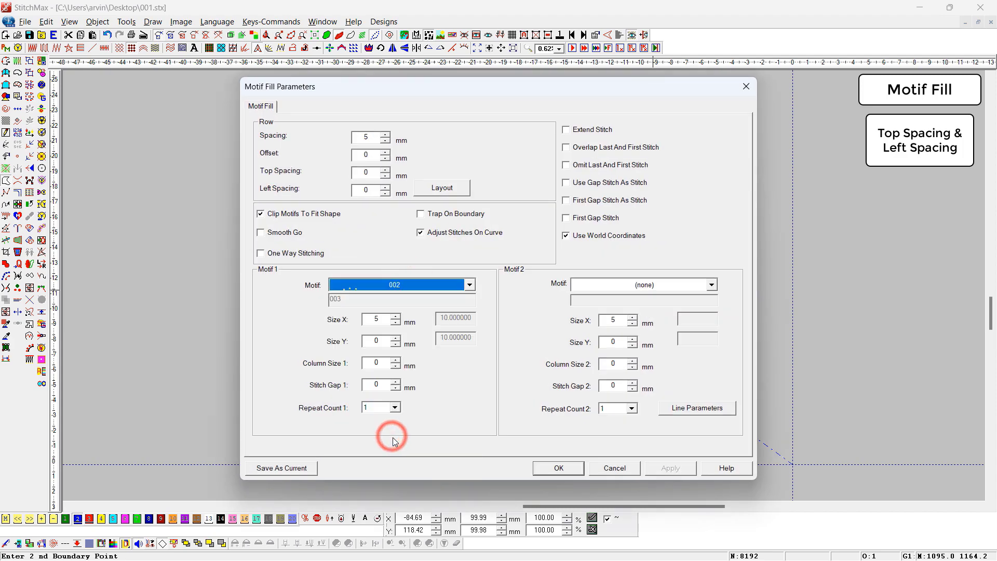
{"action": "key", "text": "Return"}
Set the row Offset of the copied circle's motif fill to 2.5 mm
{"action": "left_click_drag", "start_coordinate": [630, 249], "coordinate": [654, 322]}
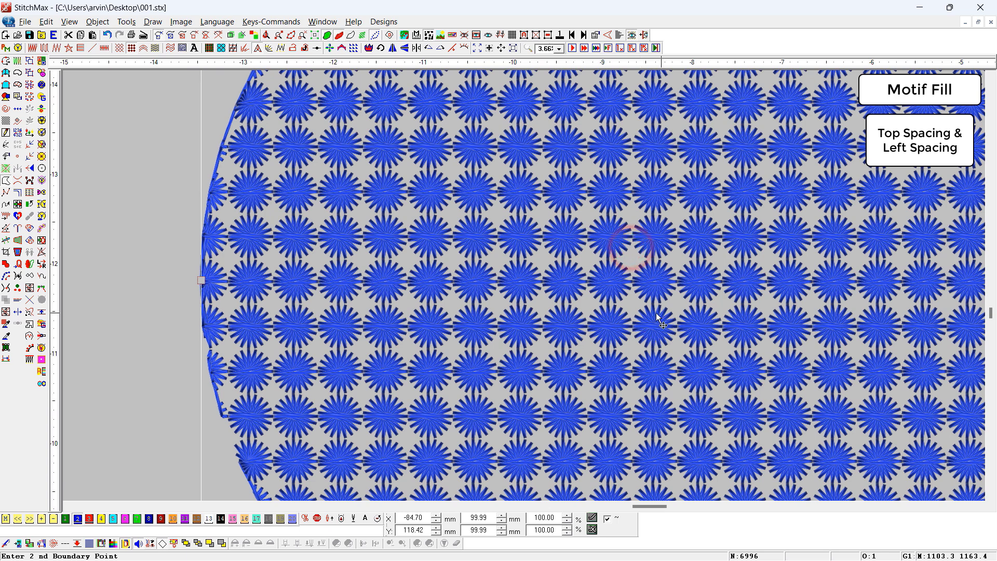
{"action": "scroll", "coordinate": [655, 319], "scroll_direction": "down", "scroll_amount": 1}
{"action": "left_click_drag", "start_coordinate": [480, 240], "coordinate": [571, 368]}
{"action": "left_click", "coordinate": [574, 369]}
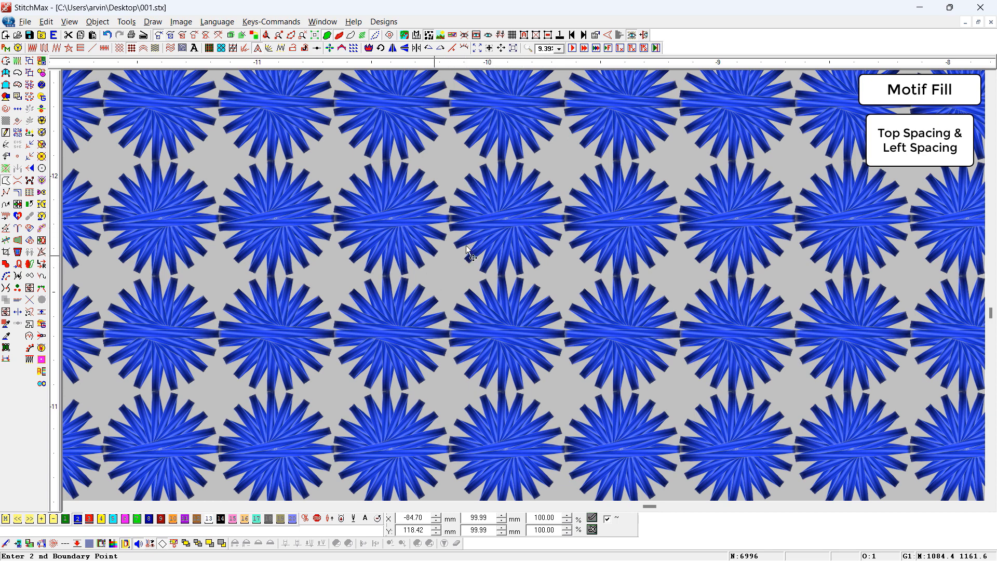
{"action": "double_click", "coordinate": [491, 279]}
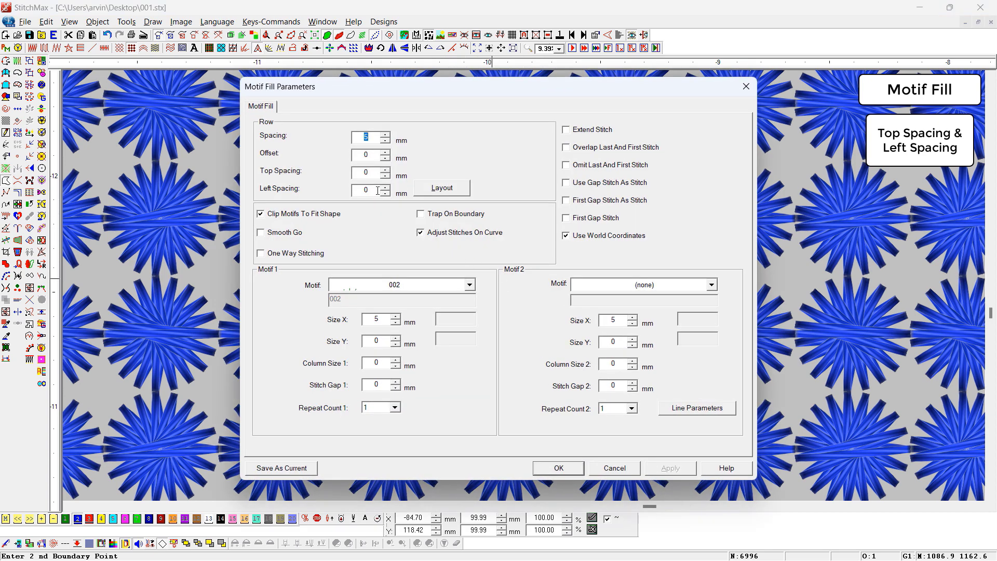
{"action": "double_click", "coordinate": [368, 155]}
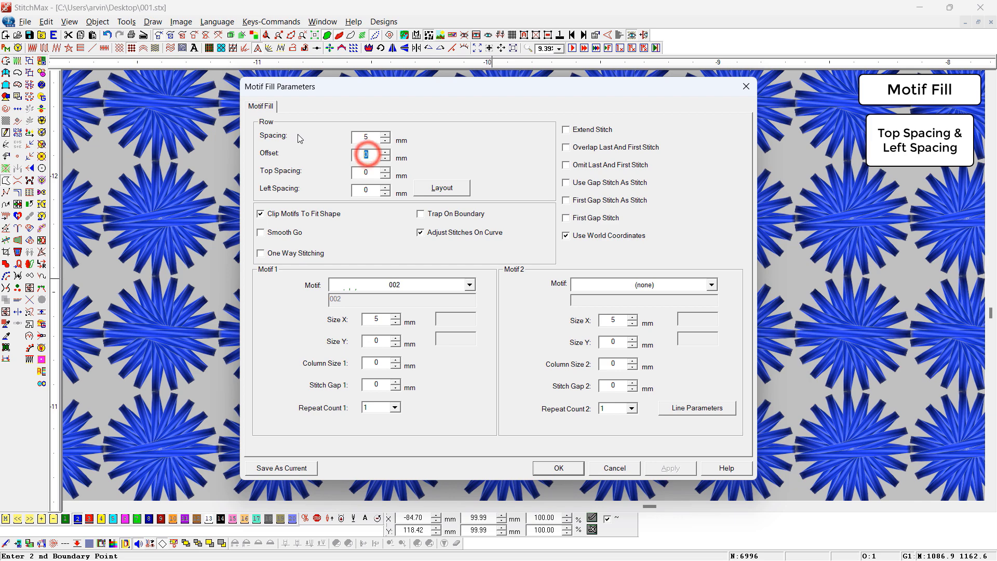
{"action": "type", "text": "2.5"}
{"action": "left_click", "coordinate": [559, 468]}
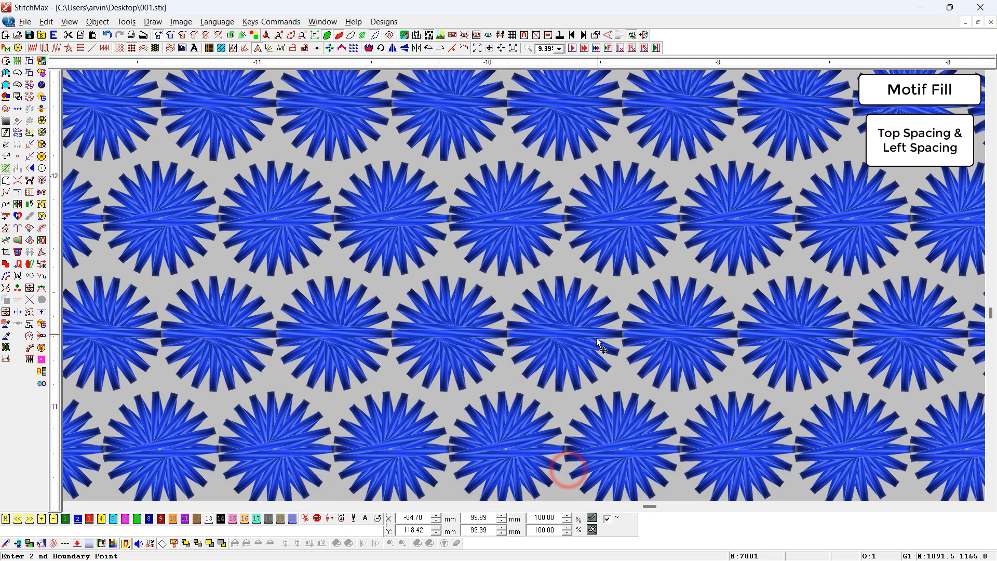
{"action": "scroll", "coordinate": [519, 309], "scroll_direction": "down", "scroll_amount": 3}
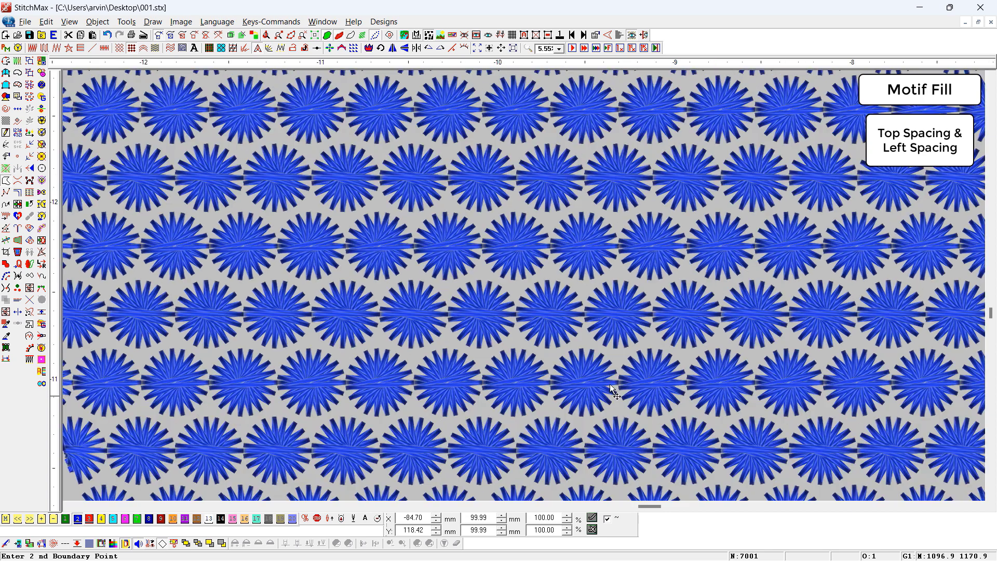
Delete the copied circle filled with motif 002
{"action": "double_click", "coordinate": [460, 335]}
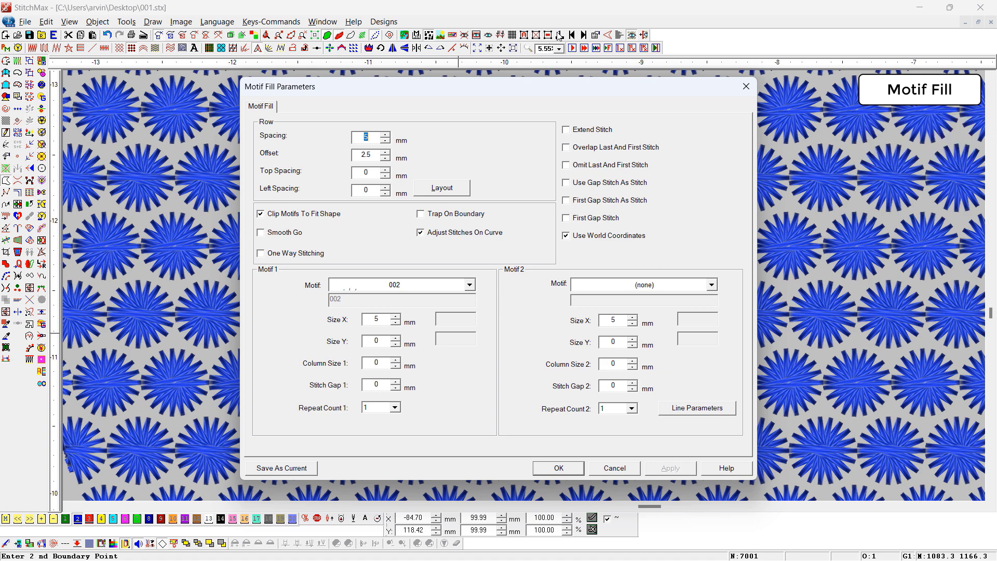
{"action": "key", "text": "Escape"}
{"action": "scroll", "coordinate": [658, 254], "scroll_direction": "down", "scroll_amount": 10}
{"action": "key", "text": "Delete"}
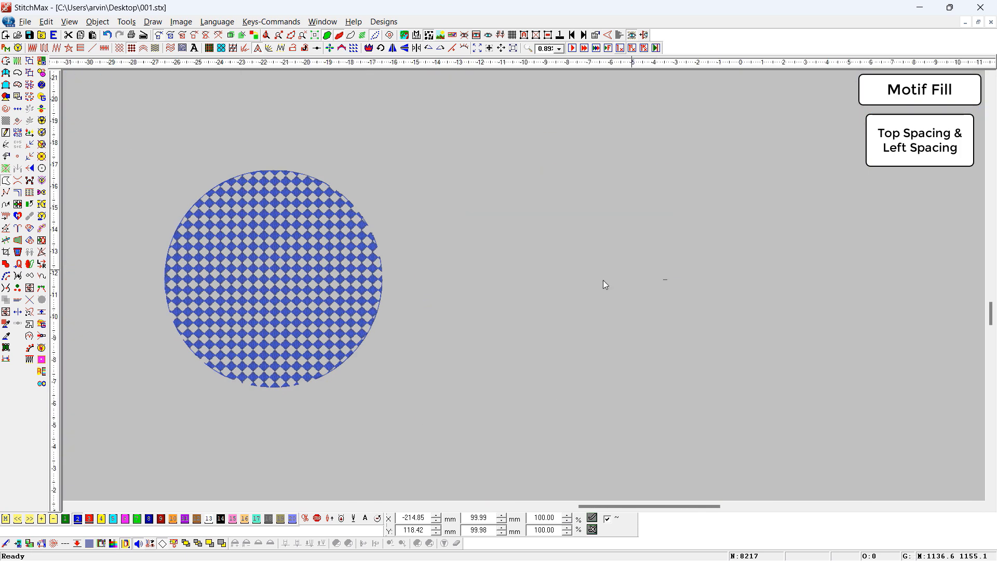
Examine the remaining circle's diamond motif rows up close and review its motif fill parameters
{"action": "double_click", "coordinate": [237, 240]}
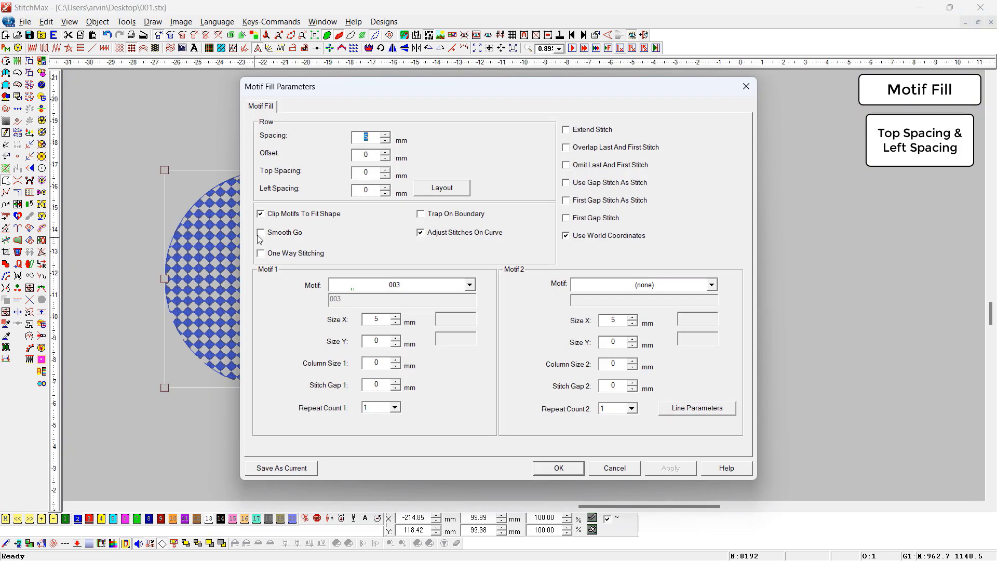
{"action": "key", "text": "Escape"}
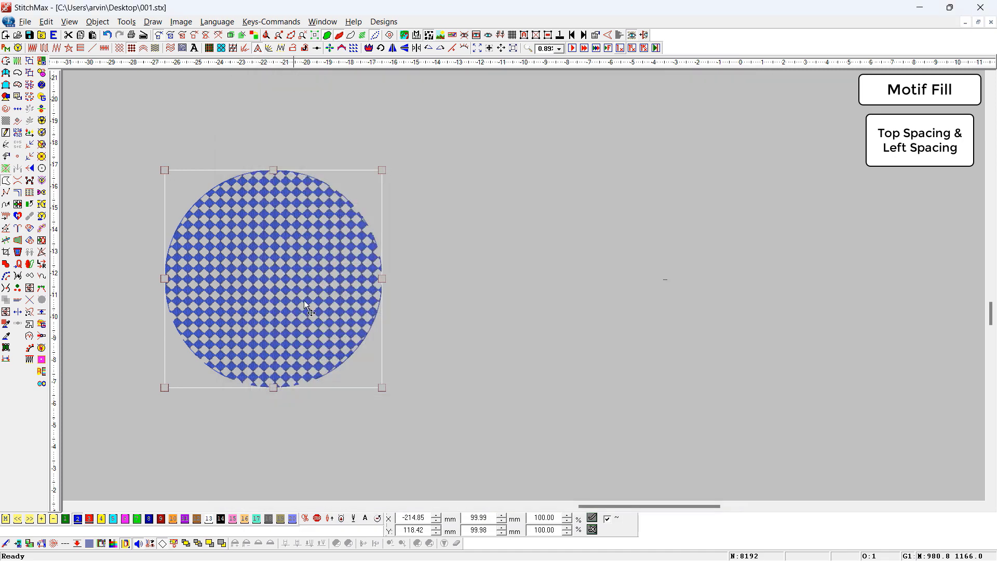
{"action": "left_click_drag", "start_coordinate": [438, 230], "coordinate": [110, 413]}
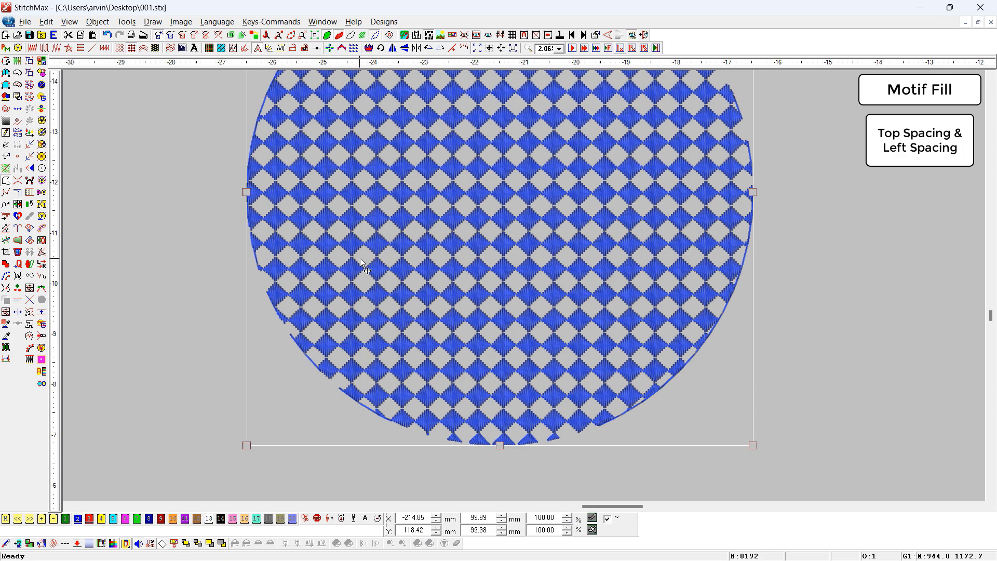
{"action": "left_click_drag", "start_coordinate": [298, 185], "coordinate": [450, 323]}
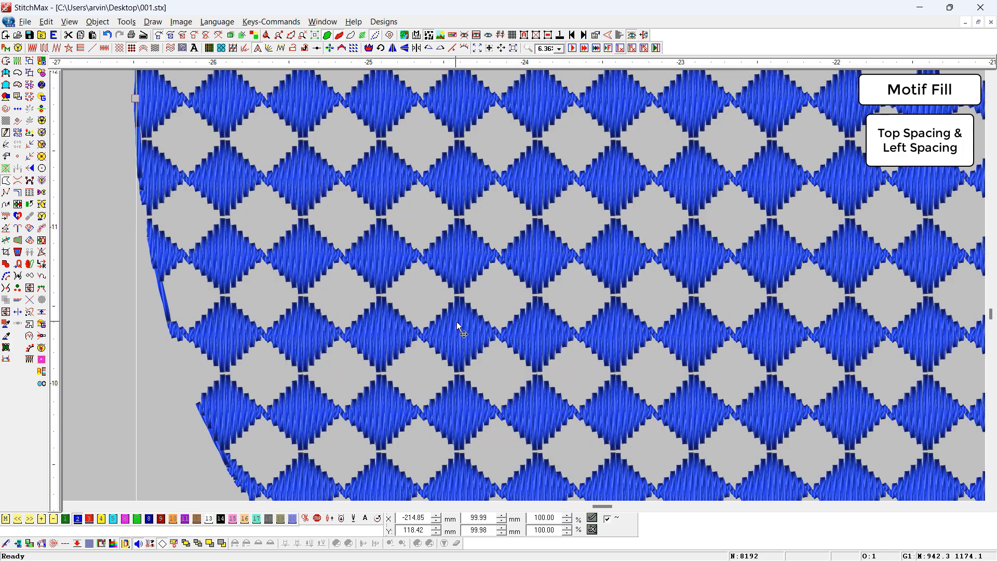
{"action": "double_click", "coordinate": [456, 322]}
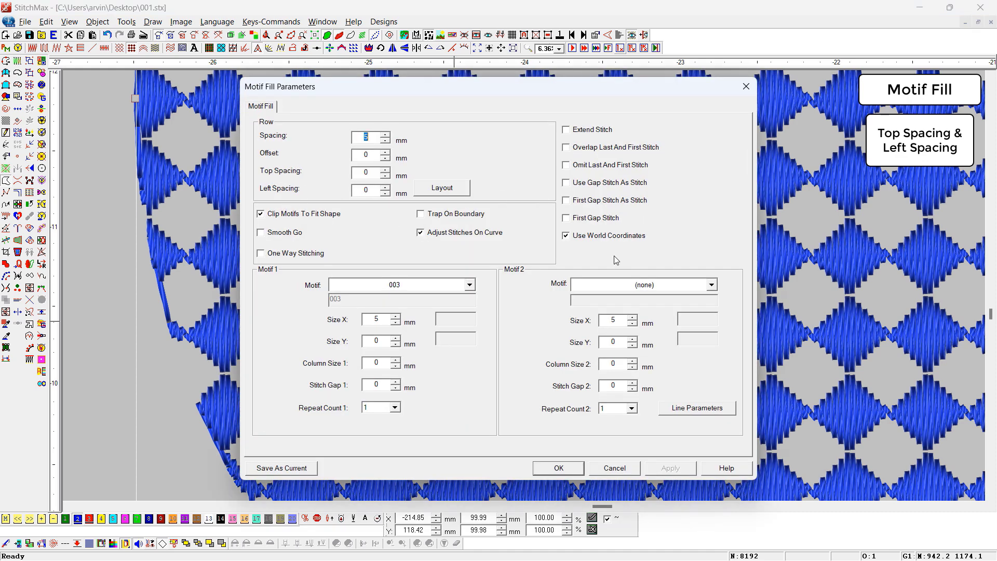
Duplicate the circle in place and recolor the copy red with colour 3
{"action": "key", "text": "ctrl+c"}
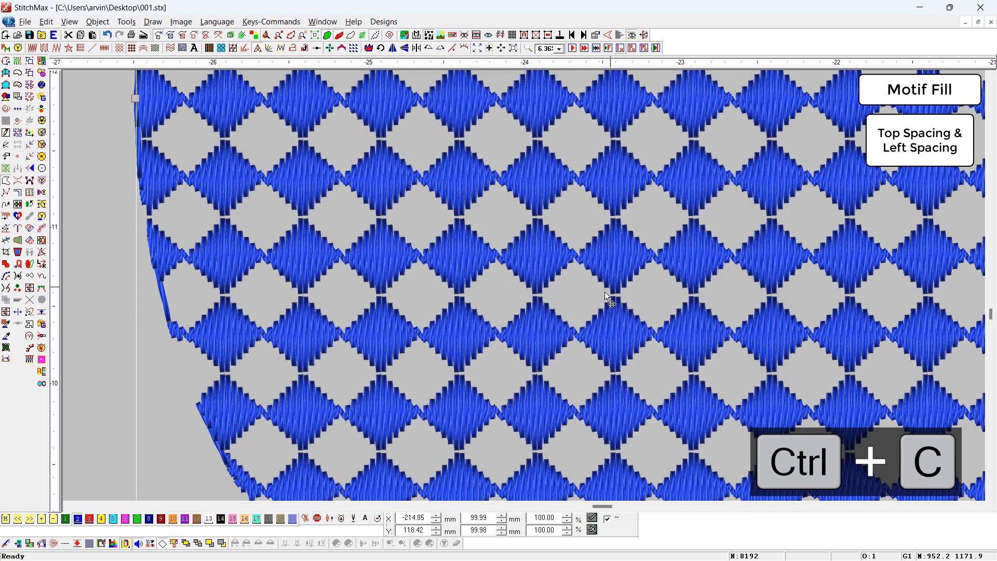
{"action": "key", "text": "ctrl+v"}
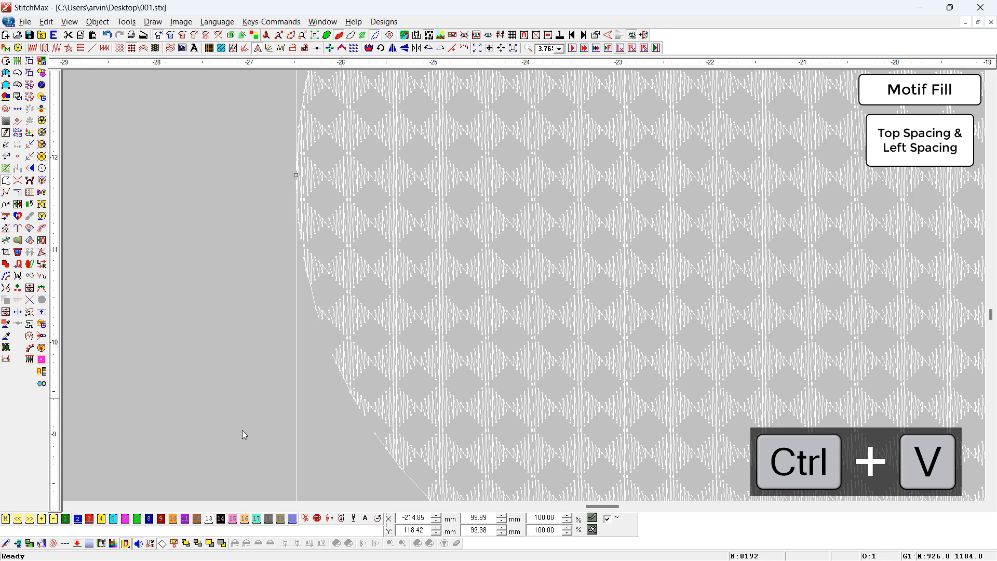
{"action": "left_click", "coordinate": [101, 519]}
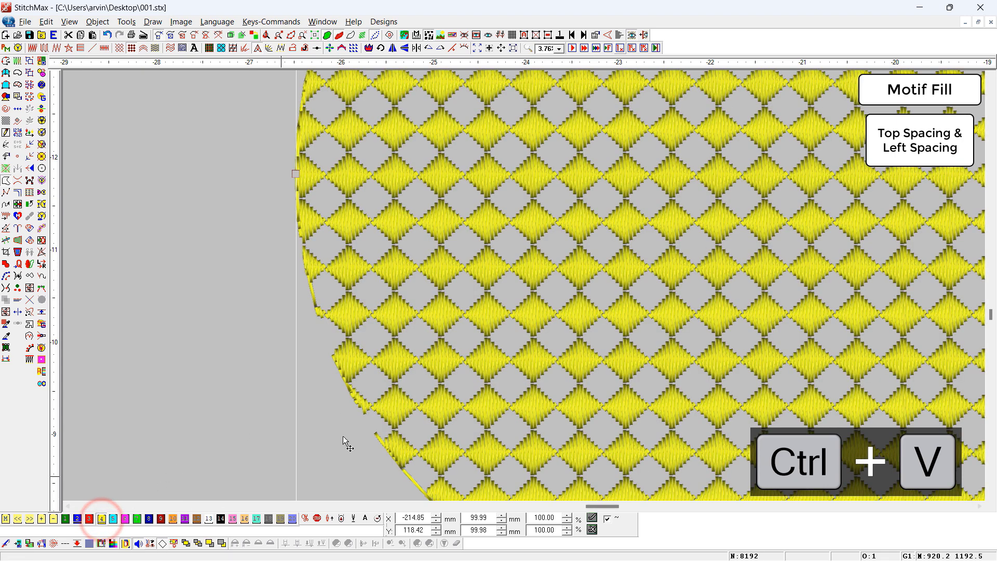
{"action": "left_click", "coordinate": [408, 196]}
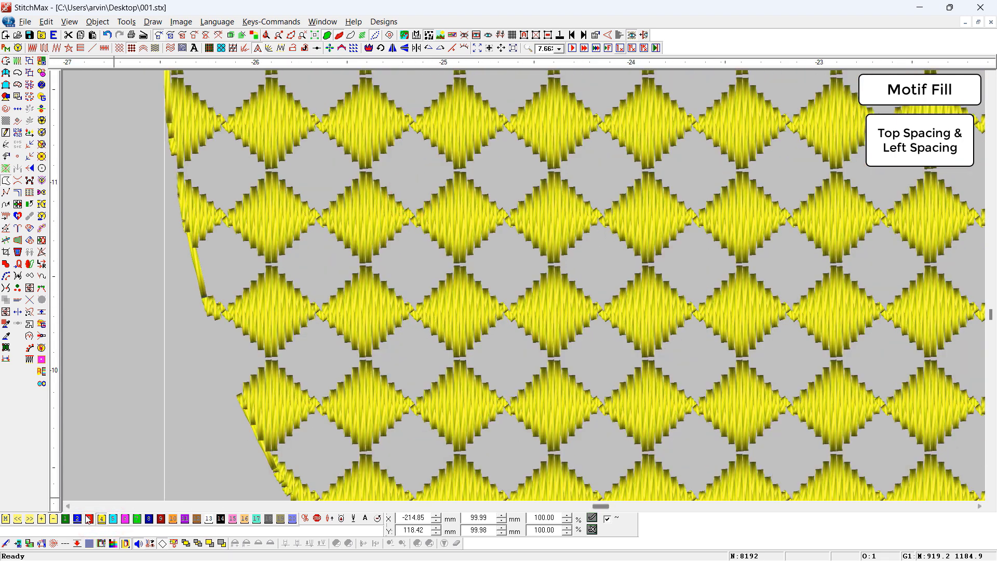
{"action": "left_click", "coordinate": [89, 518]}
Set the red copy's Top Spacing to 2.5 mm and adjust its Left Spacing so its diamonds fill the blue circle's gaps
{"action": "key", "text": "alt+Return"}
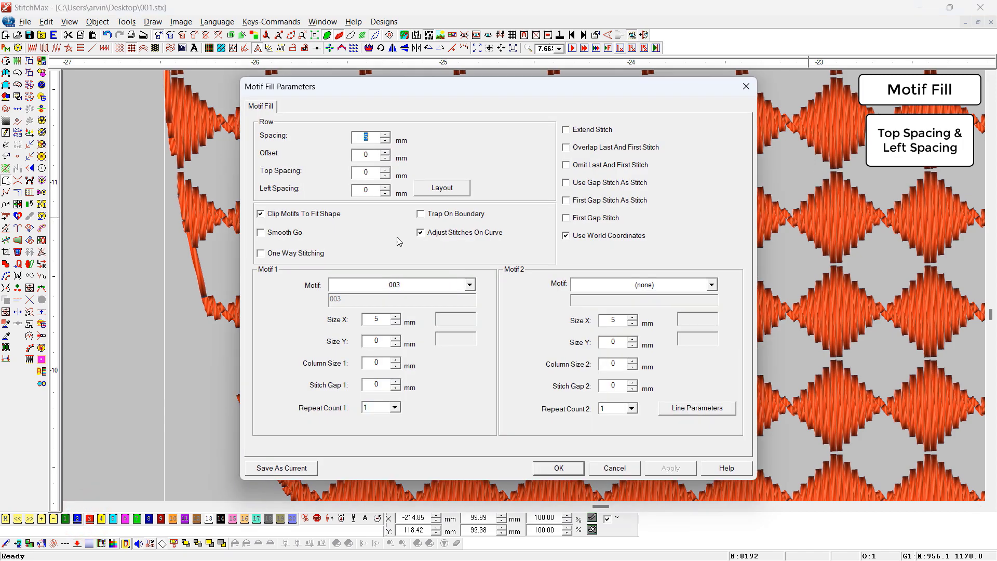
{"action": "double_click", "coordinate": [366, 172]}
{"action": "type", "text": "2.5"}
{"action": "key", "text": "Tab"}
{"action": "left_click", "coordinate": [571, 468]}
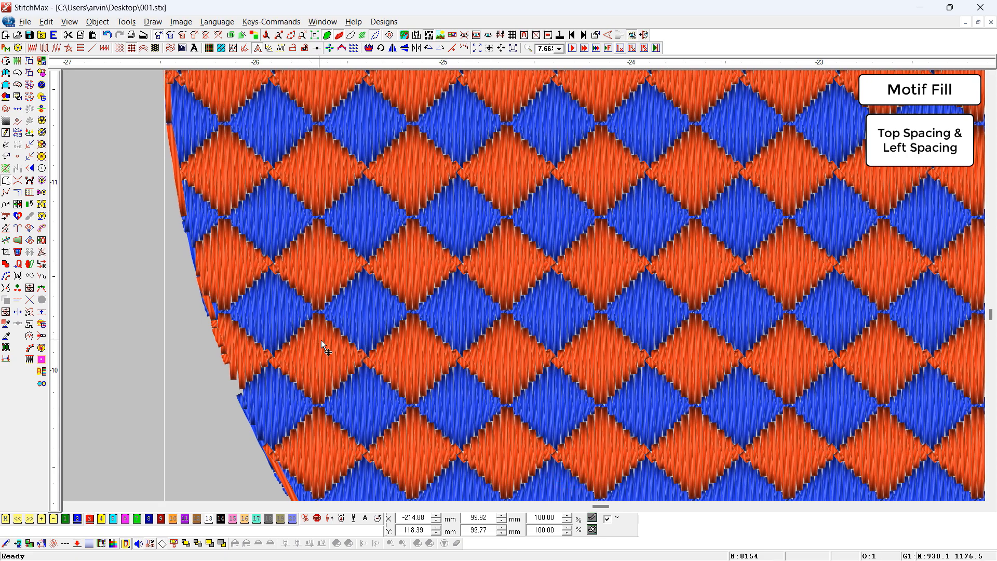
Switch the canvas background to black and deselect the red circle
{"action": "key", "text": "b"}
{"action": "scroll", "coordinate": [385, 320], "scroll_direction": "down", "scroll_amount": 6}
{"action": "left_click", "coordinate": [307, 358]}
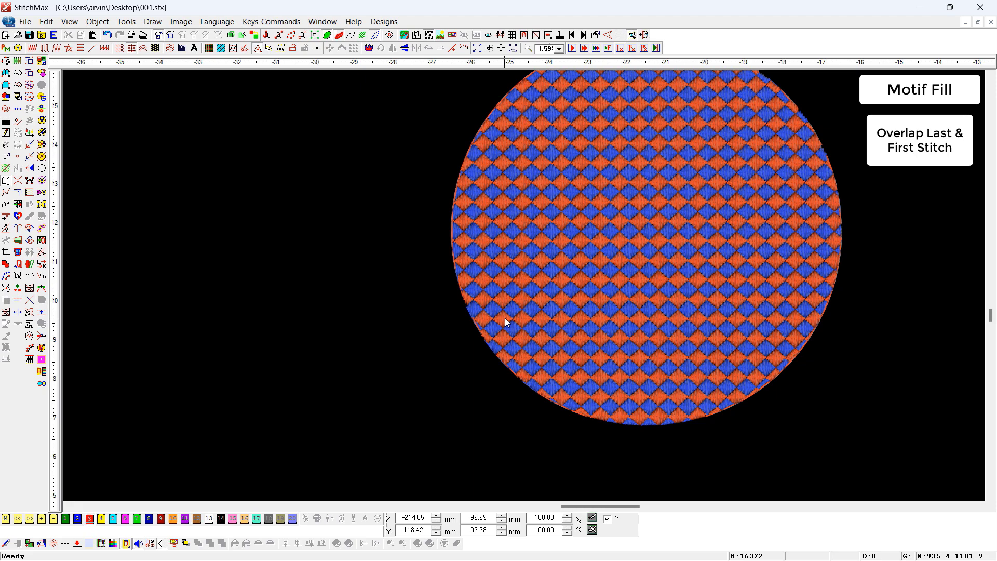
Delete the red circle copy, keeping only the blue one
{"action": "left_click", "coordinate": [653, 300]}
{"action": "scroll", "coordinate": [653, 301], "scroll_direction": "down", "scroll_amount": 1}
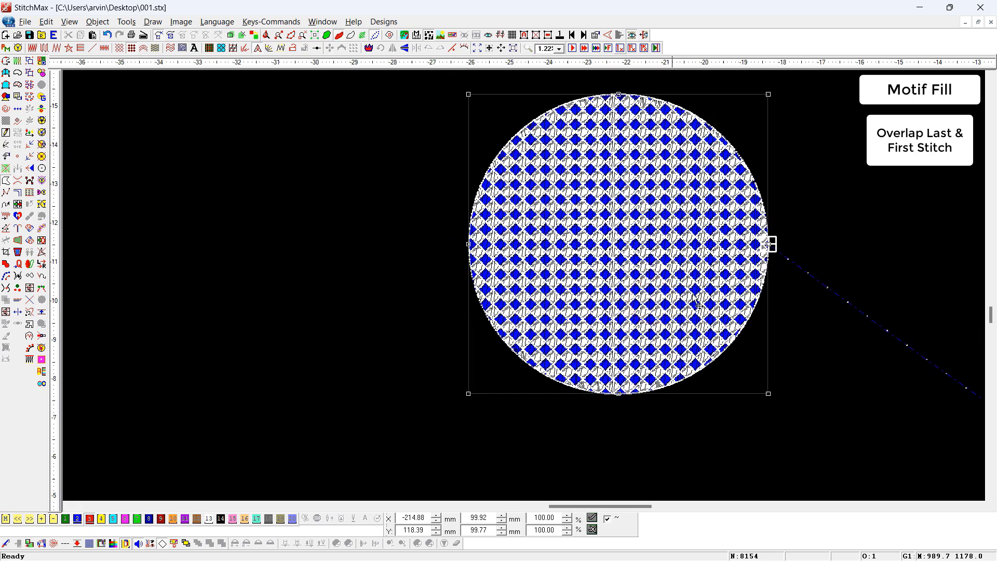
{"action": "key", "text": "Delete"}
Enable Overlap Last And First Stitch and disable Use World Coordinates in the blue circle's motif fill parameters
{"action": "key", "text": "z"}
{"action": "left_click_drag", "start_coordinate": [779, 187], "coordinate": [716, 278]}
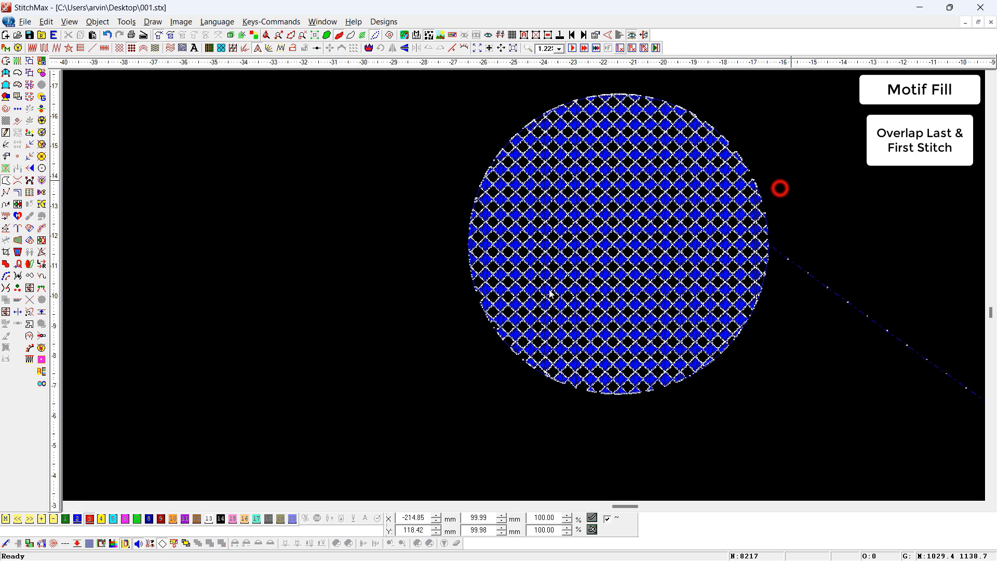
{"action": "left_click", "coordinate": [469, 272]}
{"action": "key", "text": "alt+Return"}
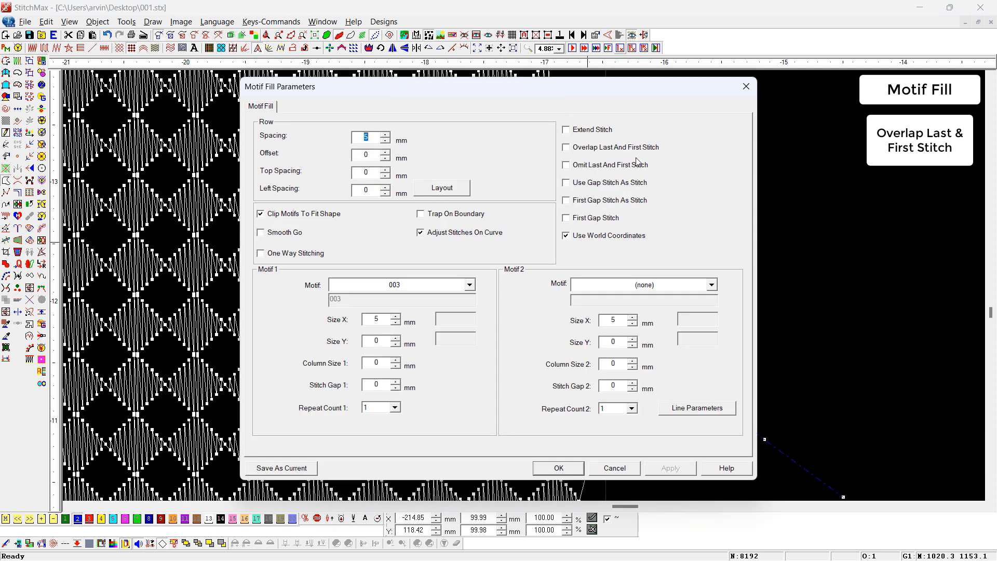
{"action": "left_click", "coordinate": [616, 147]}
{"action": "left_click_drag", "start_coordinate": [553, 89], "coordinate": [954, 103]}
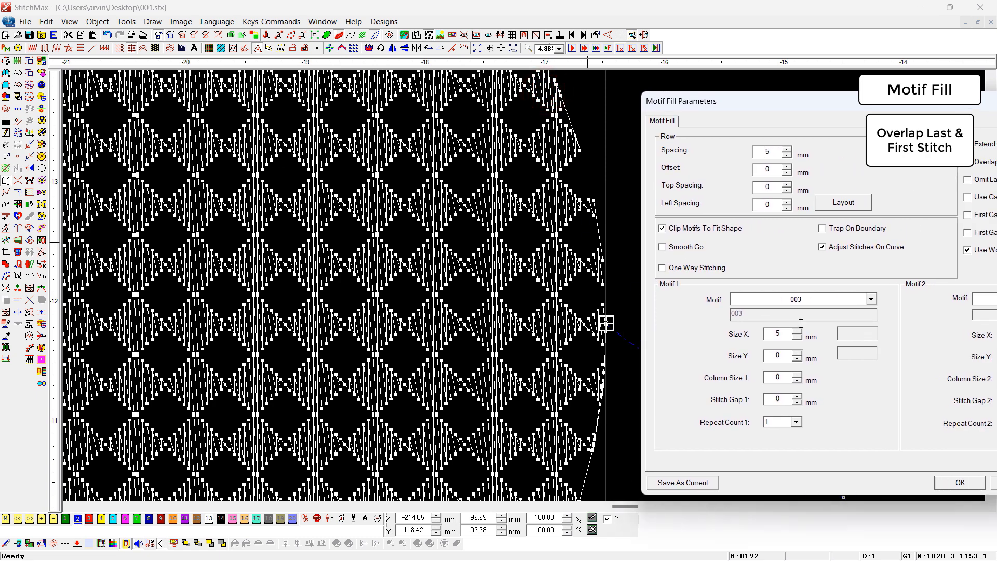
{"action": "left_click", "coordinate": [969, 252]}
{"action": "left_click", "coordinate": [943, 482]}
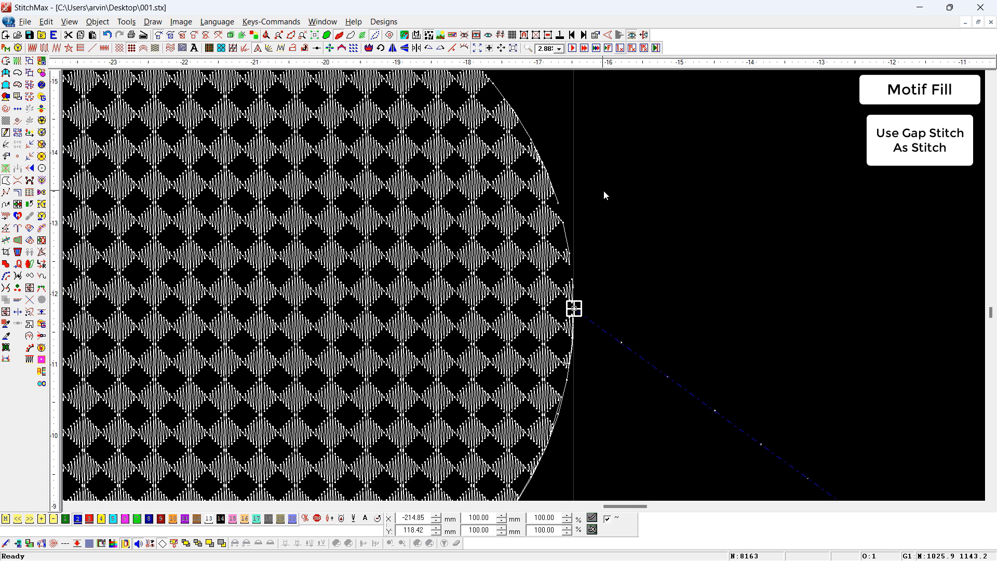
Set Stitch Gap 1 of the circle's motif fill to 3 mm
{"action": "double_click", "coordinate": [399, 260]}
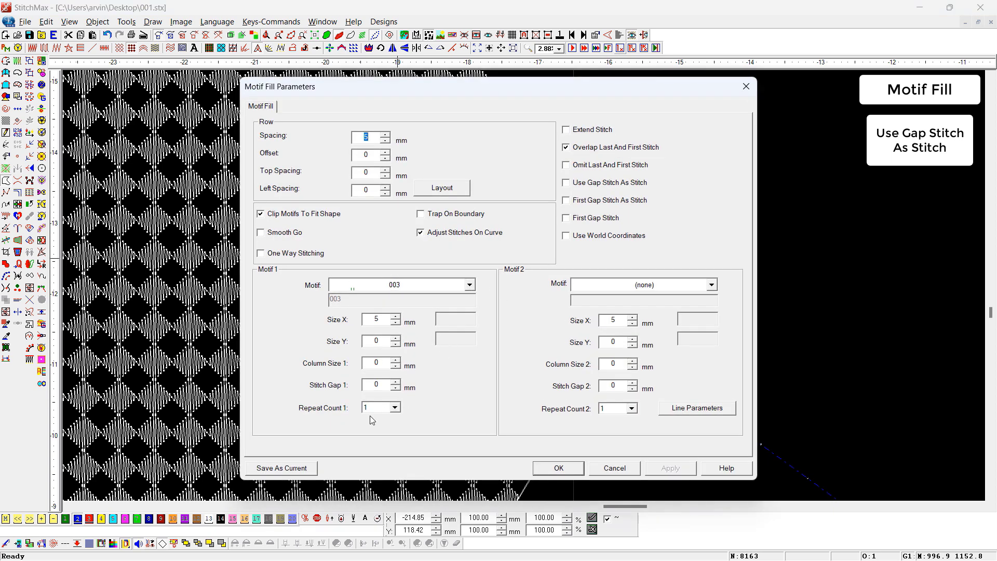
{"action": "double_click", "coordinate": [386, 387]}
{"action": "type", "text": "3"}
{"action": "key", "text": "Return"}
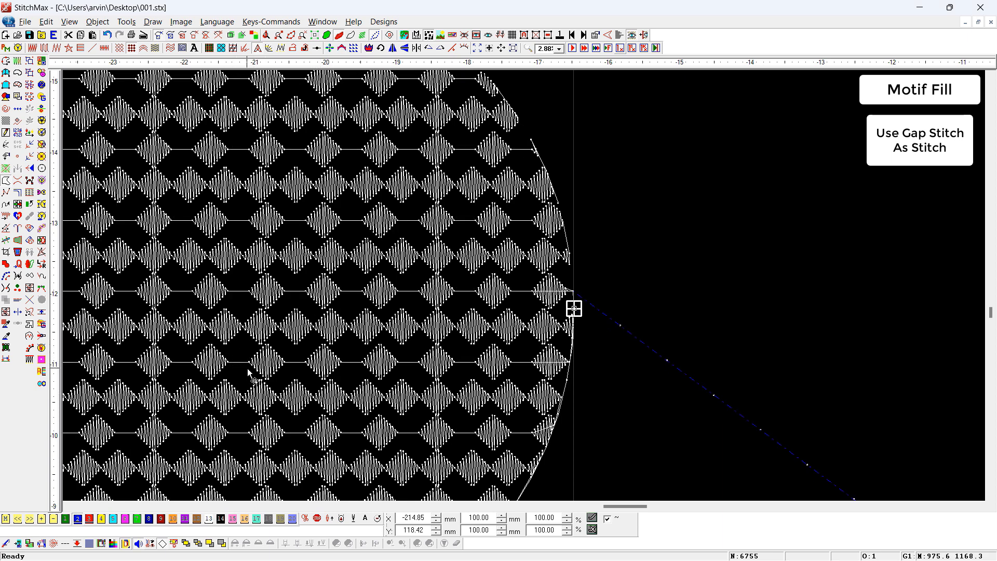
Enable Use Gap Stitch As Stitch in the blue circle's motif fill parameters
{"action": "key", "text": "t"}
{"action": "left_click", "coordinate": [218, 319]}
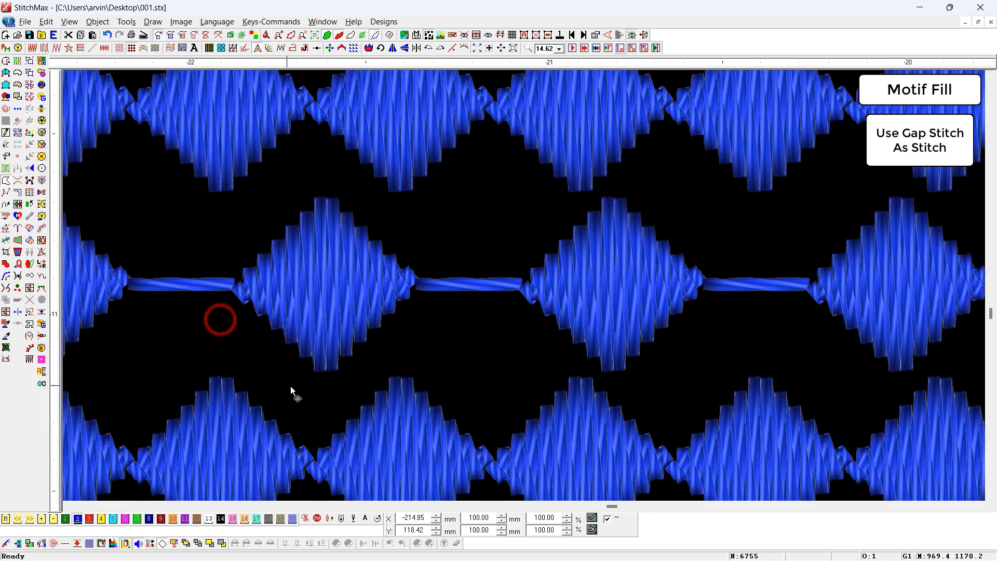
{"action": "double_click", "coordinate": [289, 385]}
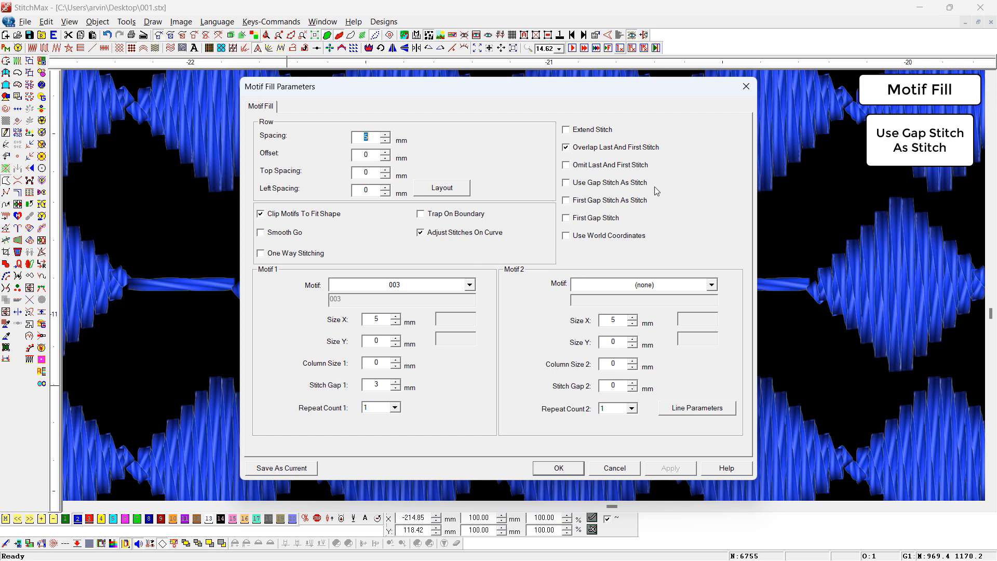
{"action": "left_click", "coordinate": [595, 185]}
{"action": "left_click", "coordinate": [559, 467]}
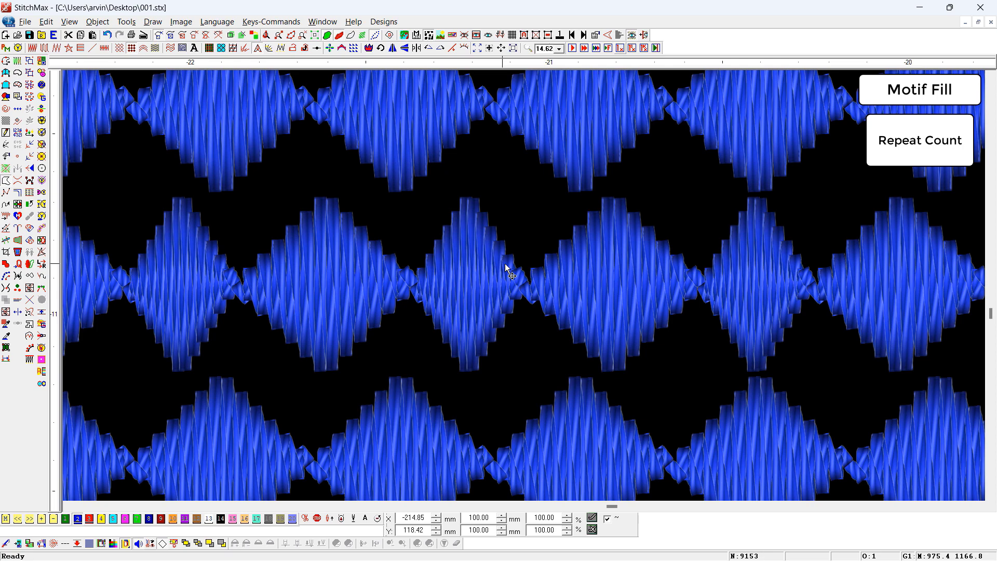
{"action": "scroll", "coordinate": [499, 218], "scroll_direction": "down", "scroll_amount": 9}
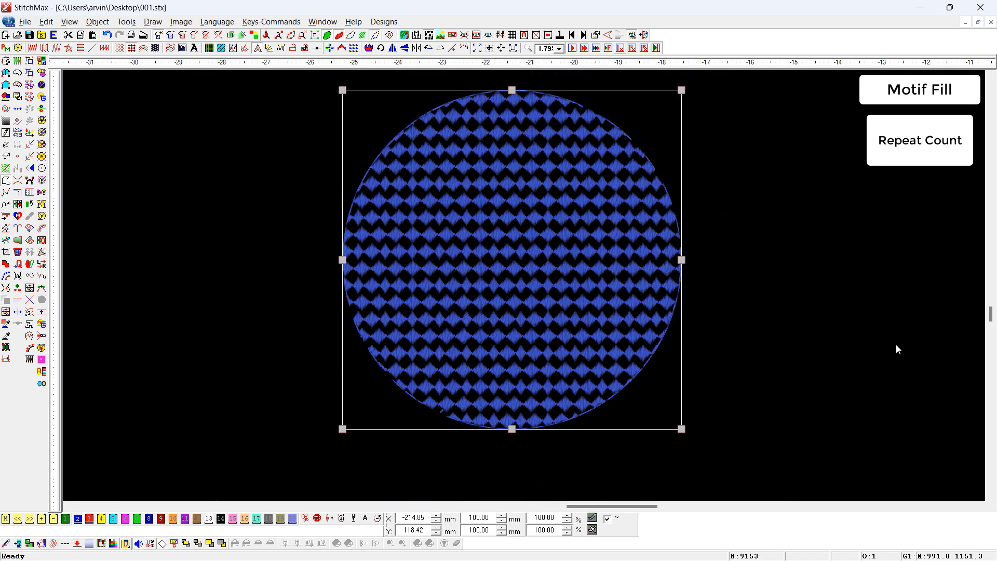
Draw a red motif-filled circle about 46 mm across beside the blue circle
{"action": "left_click", "coordinate": [975, 364]}
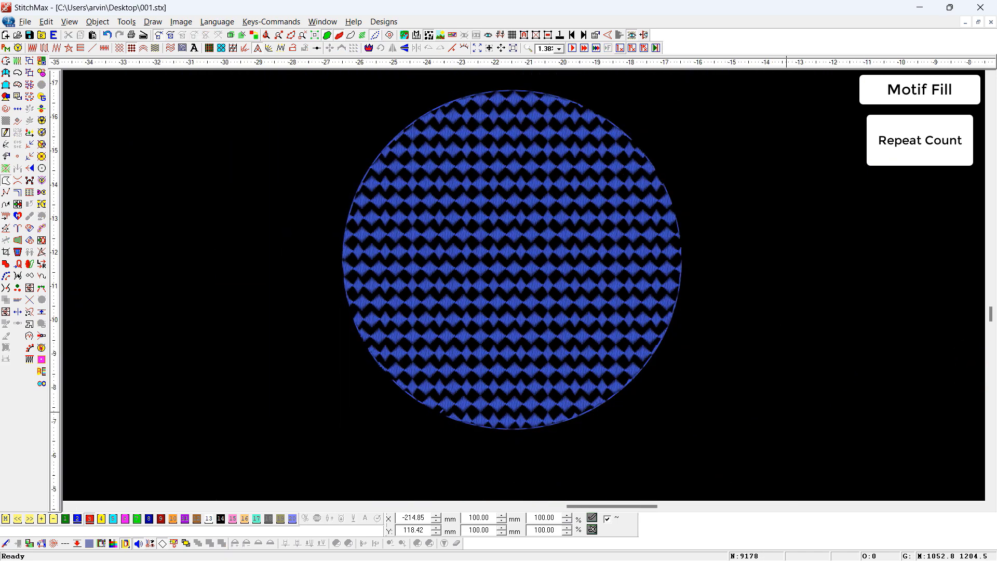
{"action": "left_click", "coordinate": [815, 275]}
{"action": "left_click", "coordinate": [843, 347]}
Raise the Repeat Count and change the Offset in the line parameters of the small red circle's motif fill
{"action": "key", "text": "alt+Return"}
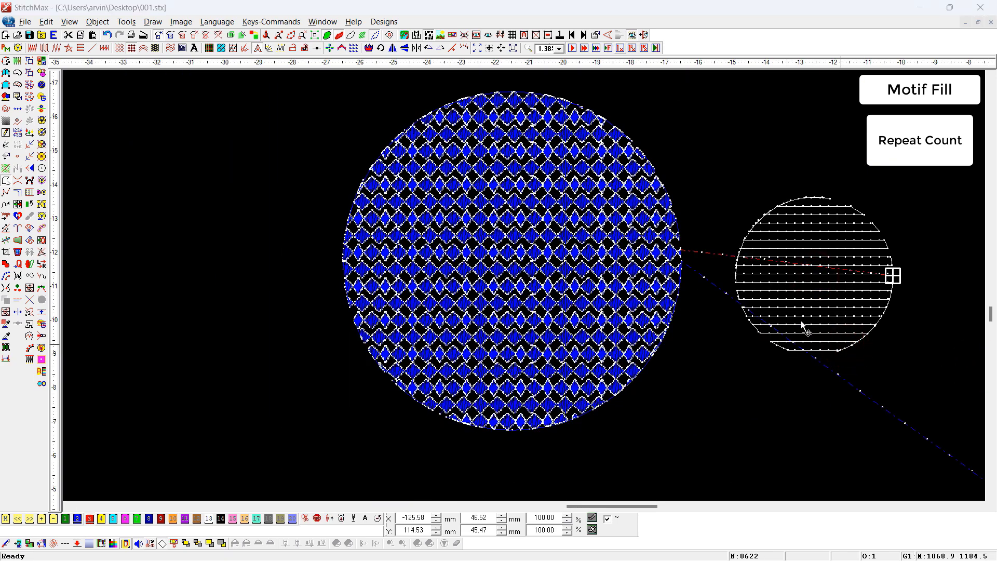
{"action": "left_click", "coordinate": [716, 410]}
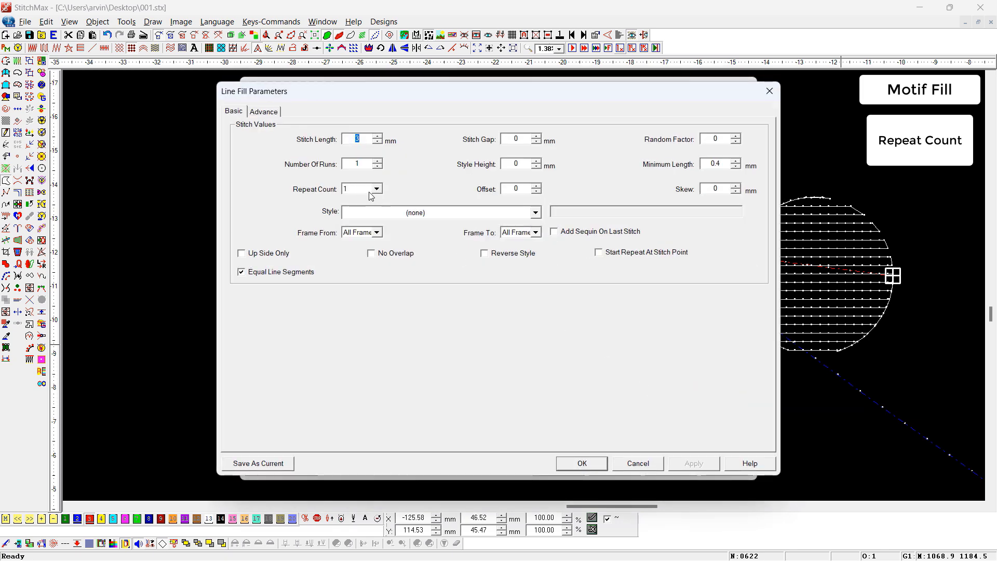
{"action": "left_click", "coordinate": [372, 189]}
{"action": "left_click", "coordinate": [371, 225]}
{"action": "double_click", "coordinate": [524, 189]}
{"action": "key", "text": "BackSpace"}
{"action": "left_click", "coordinate": [715, 191]}
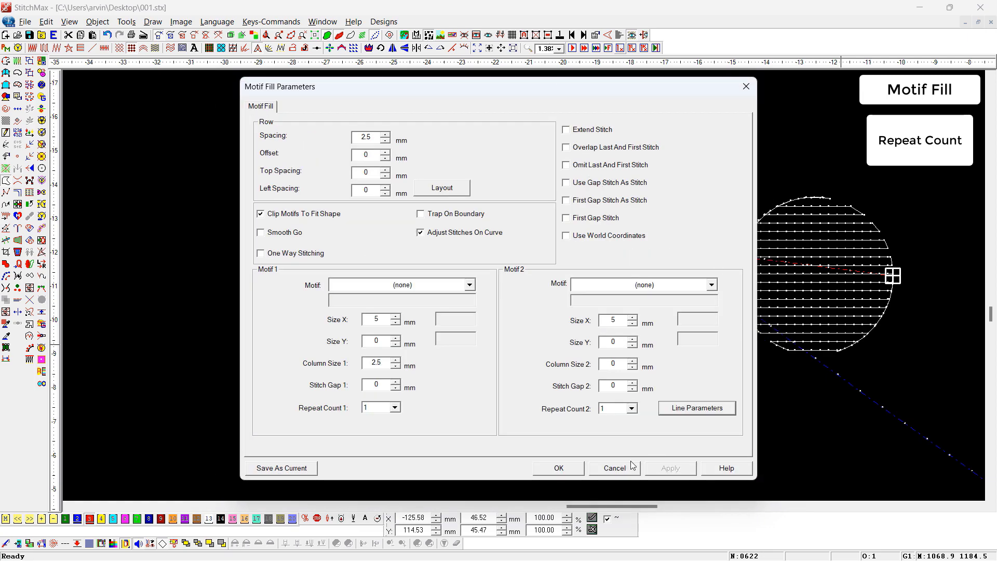
{"action": "left_click", "coordinate": [558, 468]}
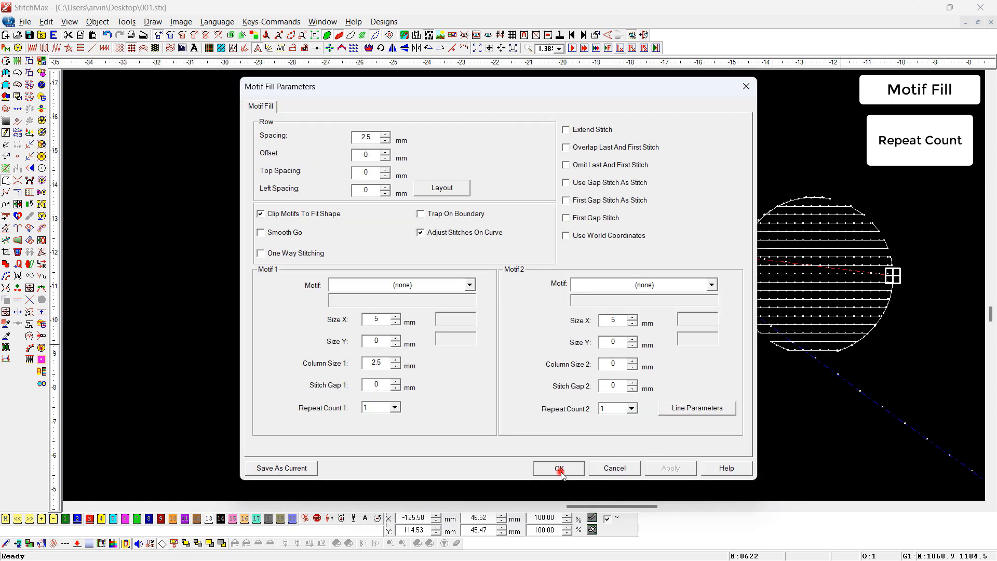
{"action": "left_click", "coordinate": [772, 251]}
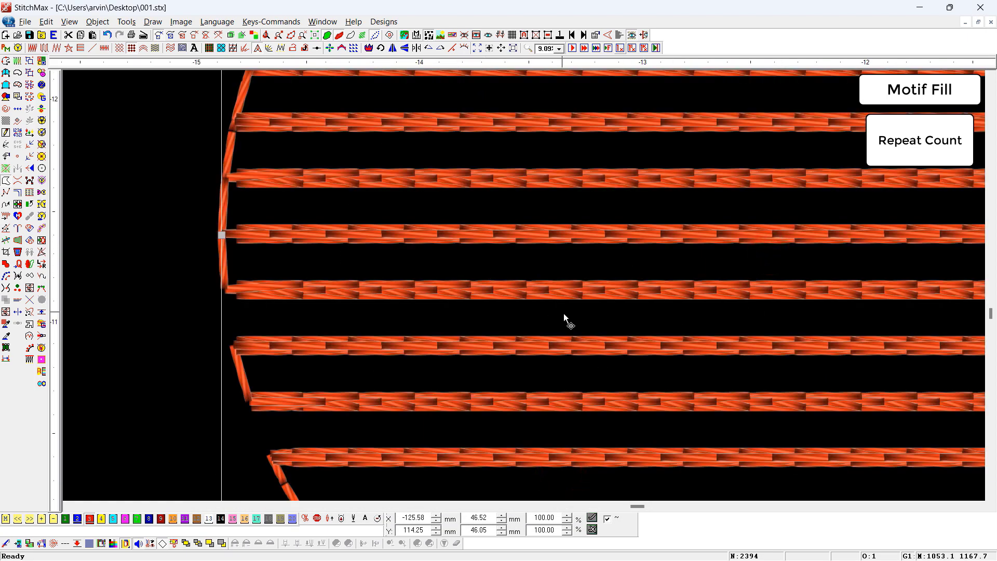
Set the row spacing of the small red circle's motif fill to 5 mm and restore the 3D stitch view
{"action": "key", "text": "t"}
{"action": "right_click", "coordinate": [507, 284]}
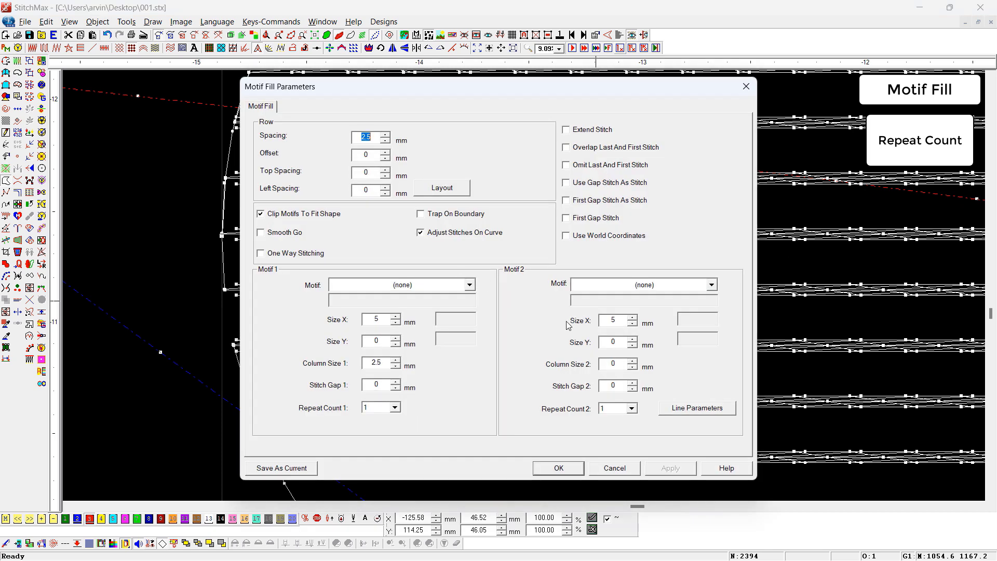
{"action": "type", "text": "5"}
{"action": "key", "text": "Return"}
{"action": "scroll", "coordinate": [381, 156], "scroll_direction": "down", "scroll_amount": 1}
{"action": "key", "text": "t"}
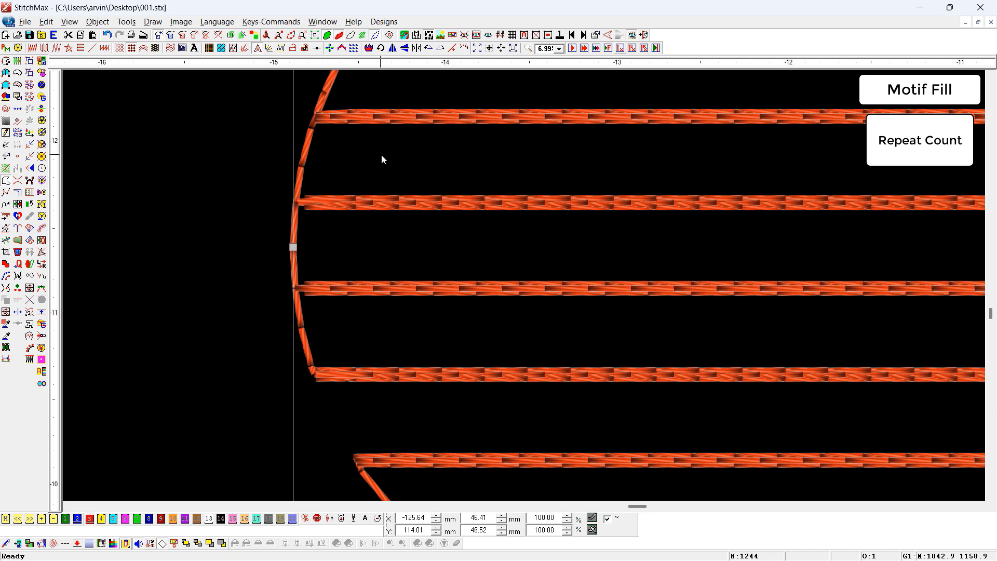
Select all objects in the design and delete them
{"action": "scroll", "coordinate": [381, 154], "scroll_direction": "down", "scroll_amount": 3}
{"action": "key", "text": "ctrl+a"}
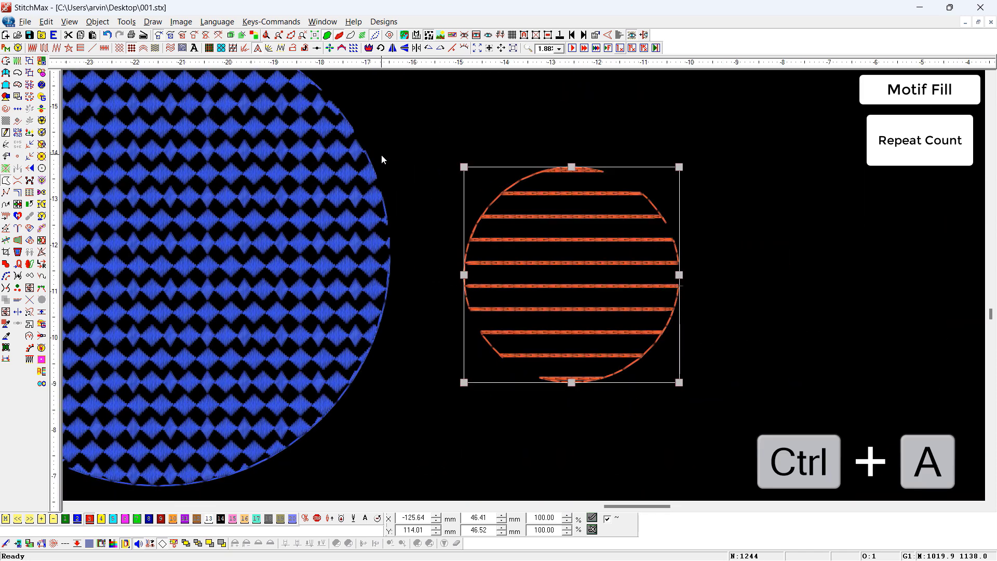
{"action": "scroll", "coordinate": [381, 154], "scroll_direction": "down", "scroll_amount": 1}
{"action": "key", "text": "Delete"}
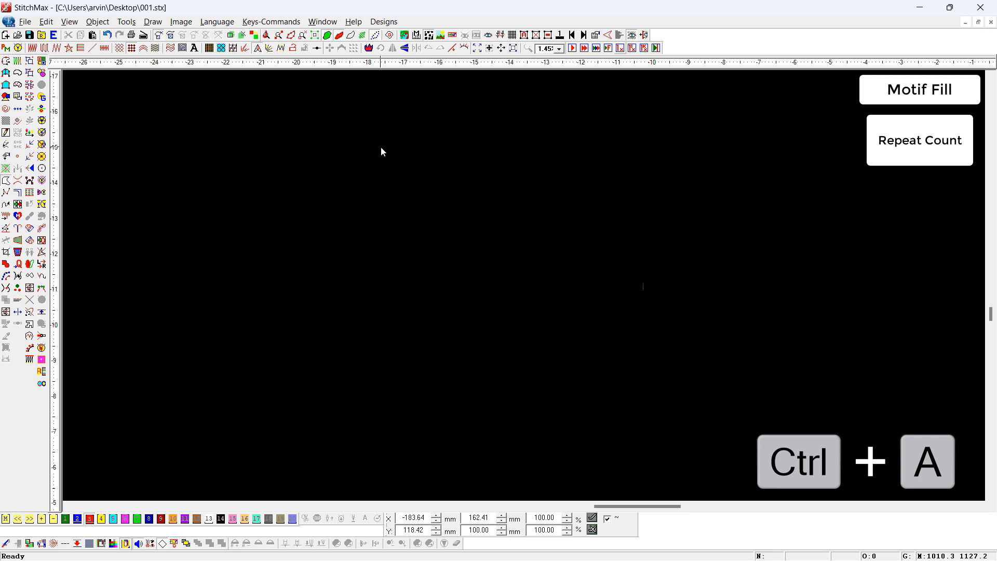
Draw a new red circle about 50 mm across and set Motif 1 of its fill to 002
{"action": "left_click", "coordinate": [345, 173]}
{"action": "left_click", "coordinate": [397, 239]}
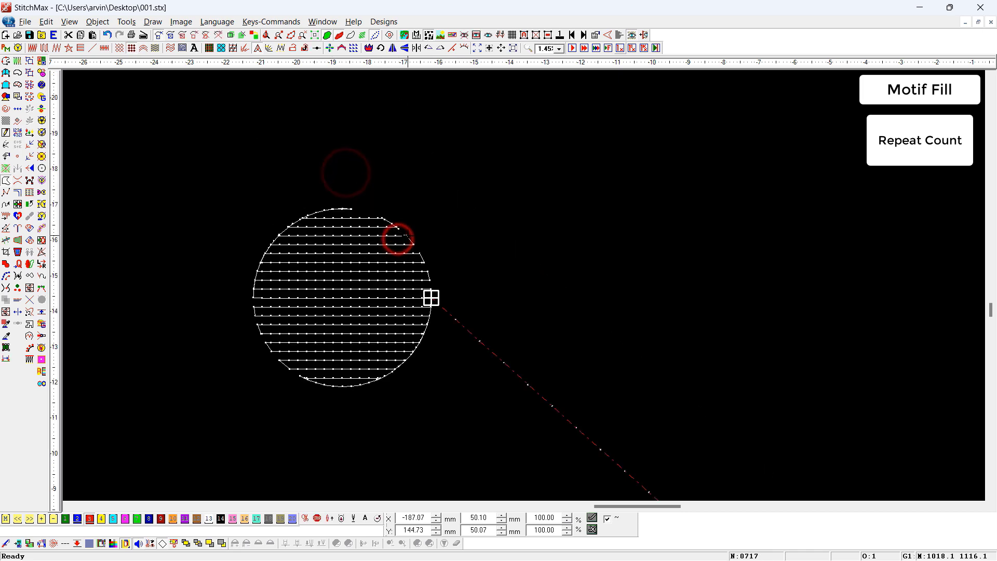
{"action": "key", "text": "alt+Return"}
{"action": "left_click", "coordinate": [372, 291]}
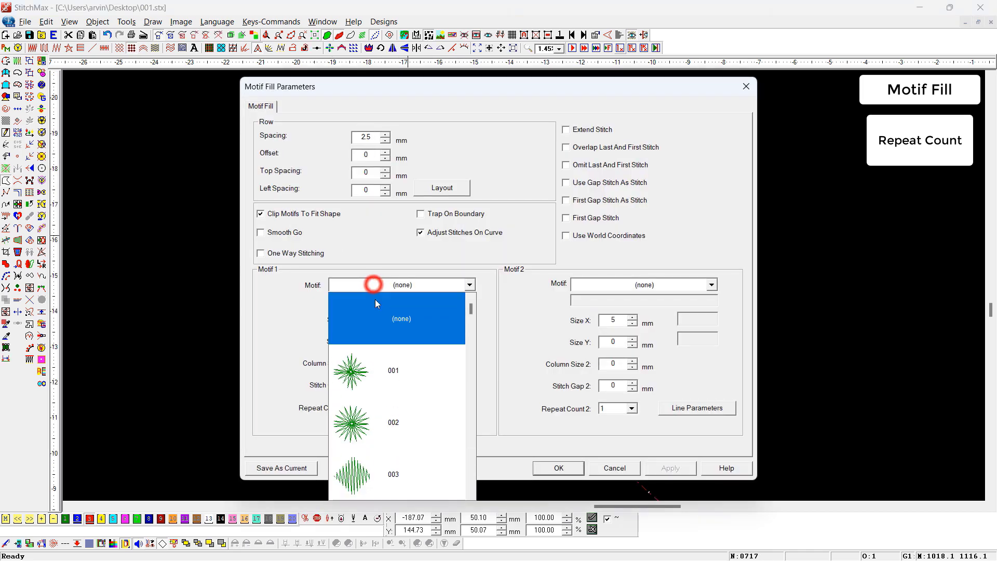
{"action": "left_click", "coordinate": [382, 417]}
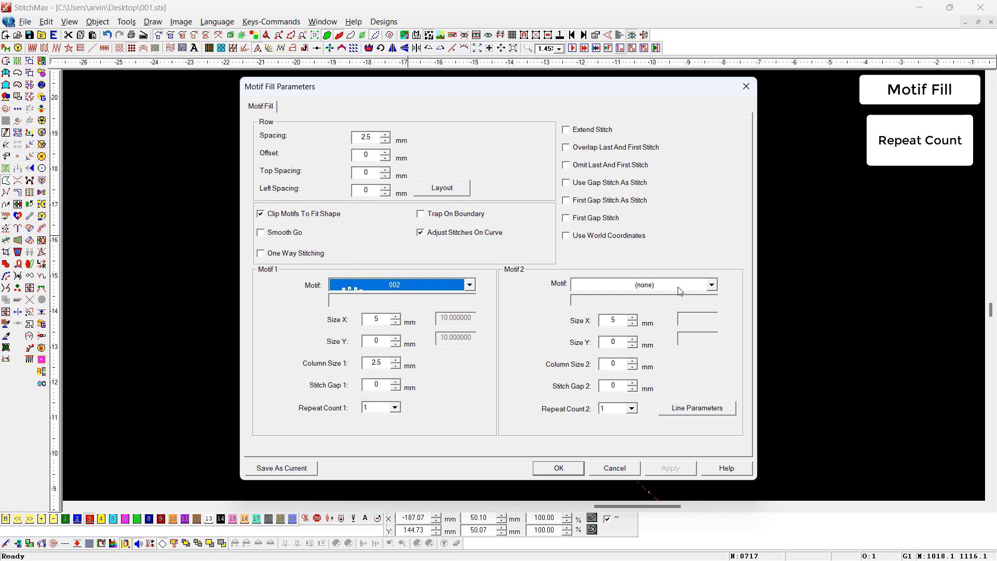
{"action": "key", "text": "Return"}
{"action": "scroll", "coordinate": [283, 333], "scroll_direction": "up", "scroll_amount": 4}
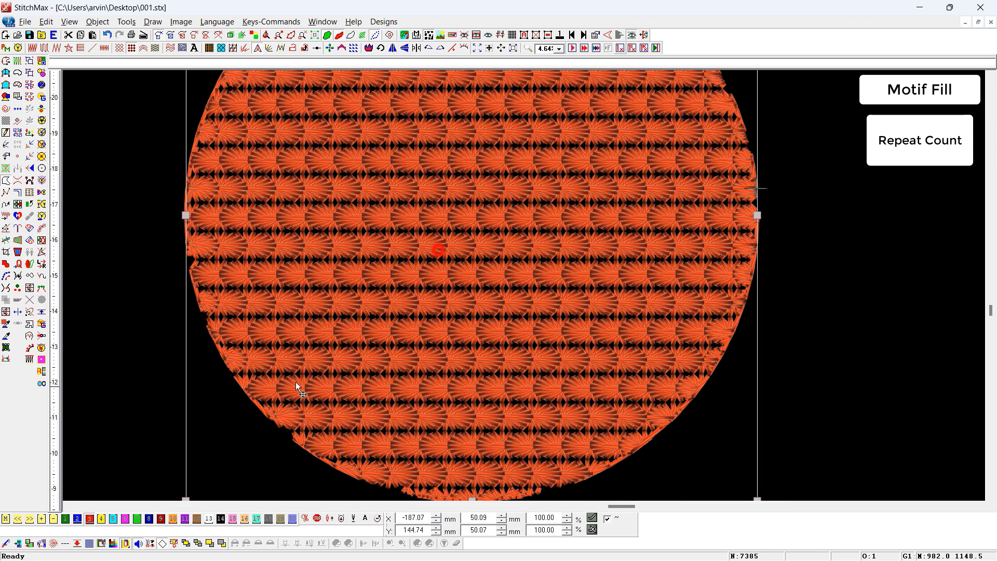
Set the row spacing of the circle's motif fill to 5 mm
{"action": "double_click", "coordinate": [307, 382]}
{"action": "left_click", "coordinate": [368, 138]}
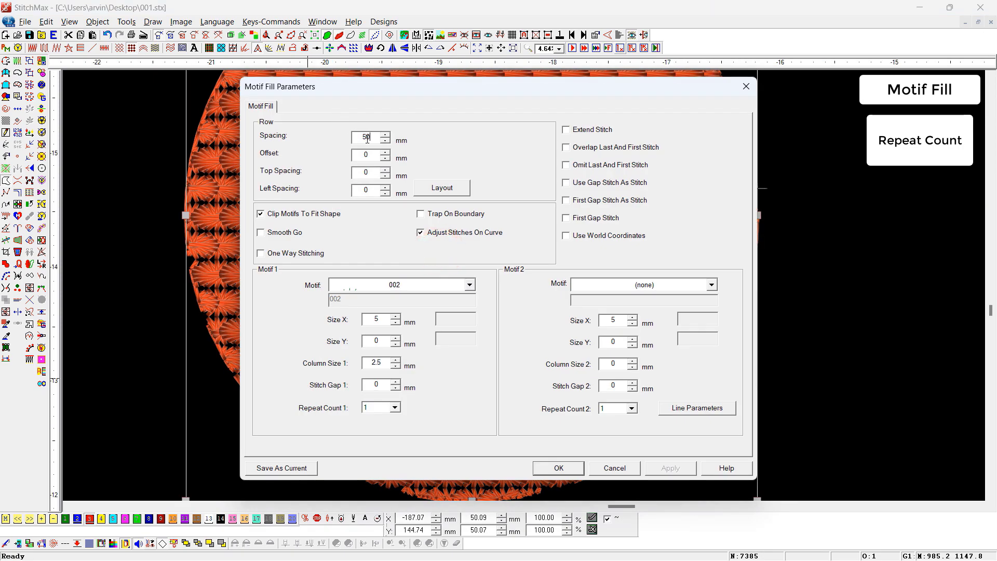
{"action": "key", "text": "Return"}
{"action": "double_click", "coordinate": [366, 139]}
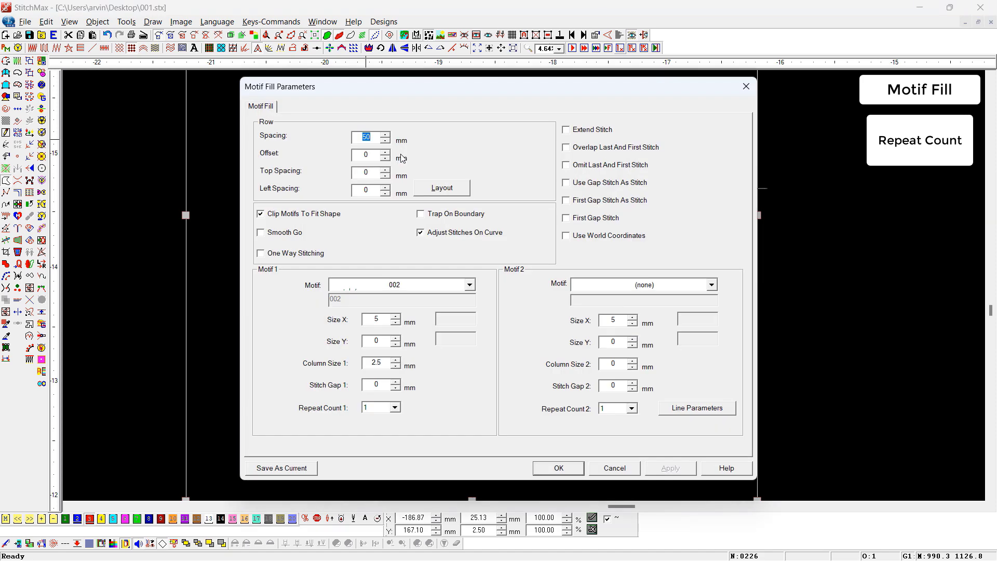
{"action": "type", "text": "5"}
{"action": "key", "text": "Return"}
Set Column Size 1 of the circle's motif fill to 0 mm
{"action": "double_click", "coordinate": [359, 364]}
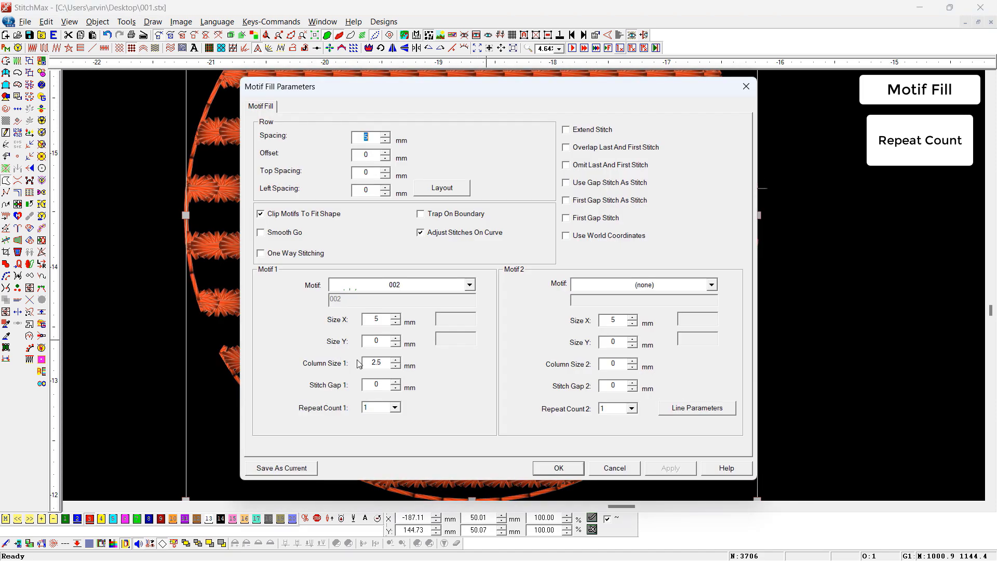
{"action": "double_click", "coordinate": [378, 363]}
{"action": "type", "text": "5"}
{"action": "key", "text": "Return"}
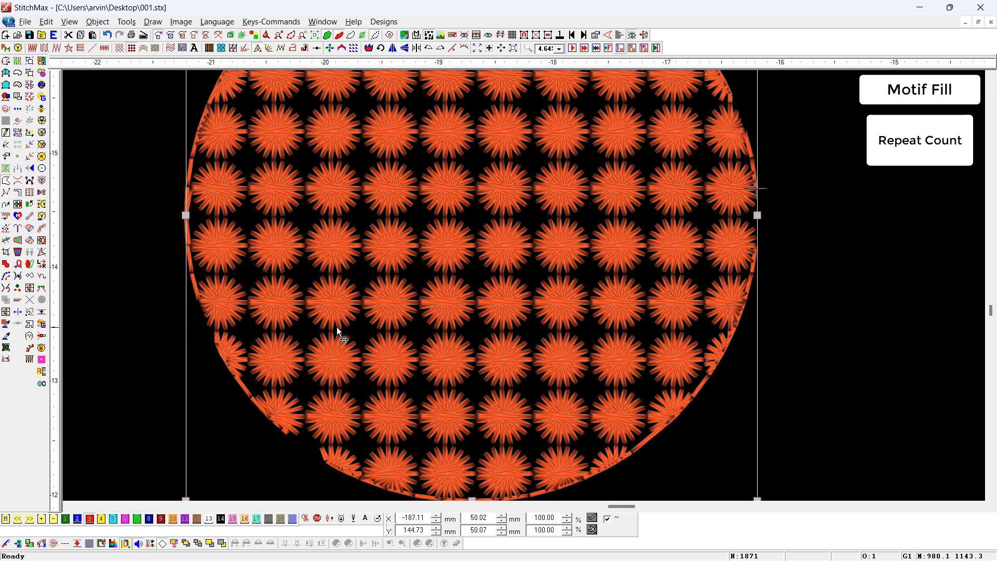
Set Motif 2 of the circle's fill to 003
{"action": "double_click", "coordinate": [391, 338]}
{"action": "left_click", "coordinate": [655, 288]}
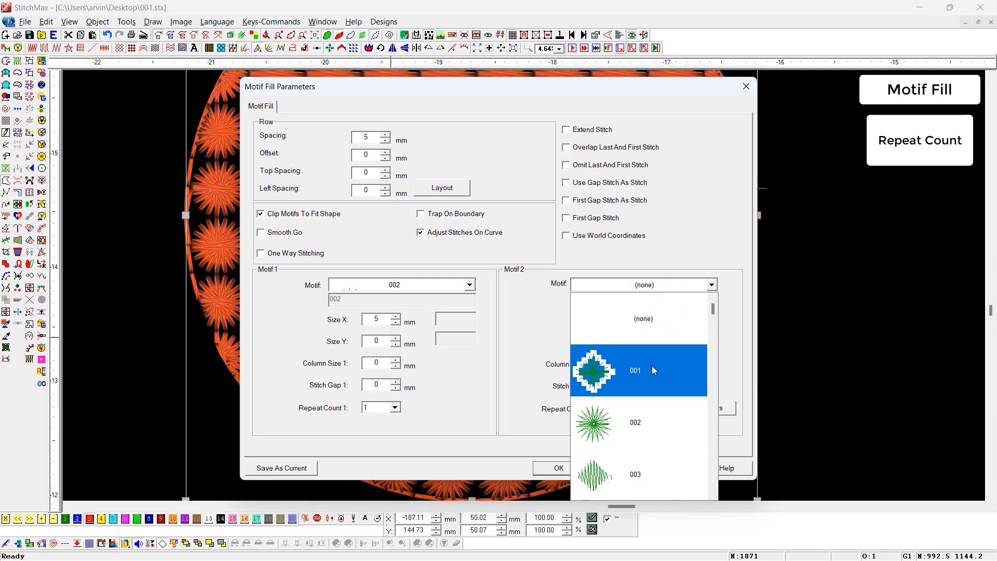
{"action": "left_click", "coordinate": [654, 476]}
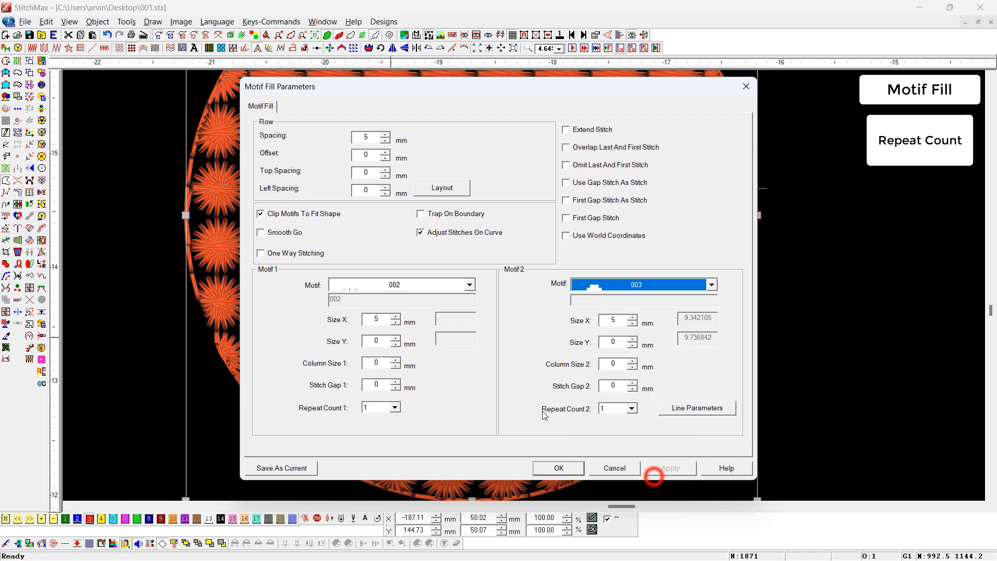
{"action": "left_click", "coordinate": [558, 468]}
{"action": "scroll", "coordinate": [666, 348], "scroll_direction": "down", "scroll_amount": 1}
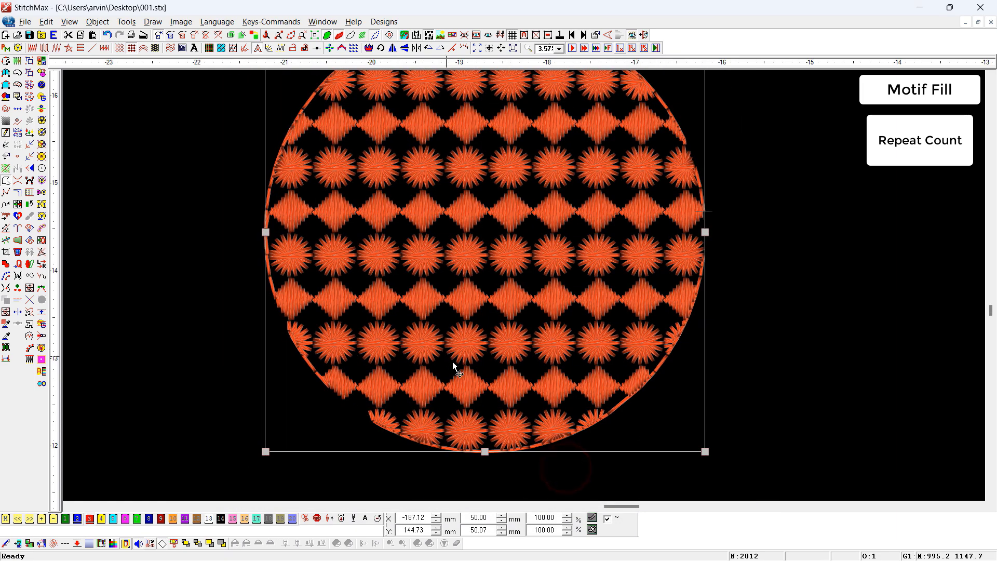
{"action": "scroll", "coordinate": [654, 208], "scroll_direction": "up", "scroll_amount": 1}
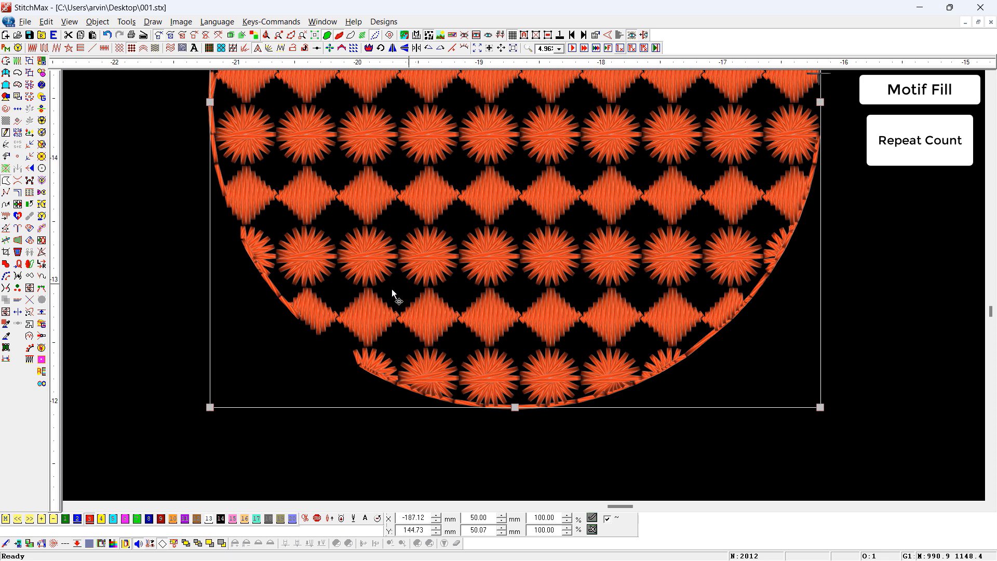